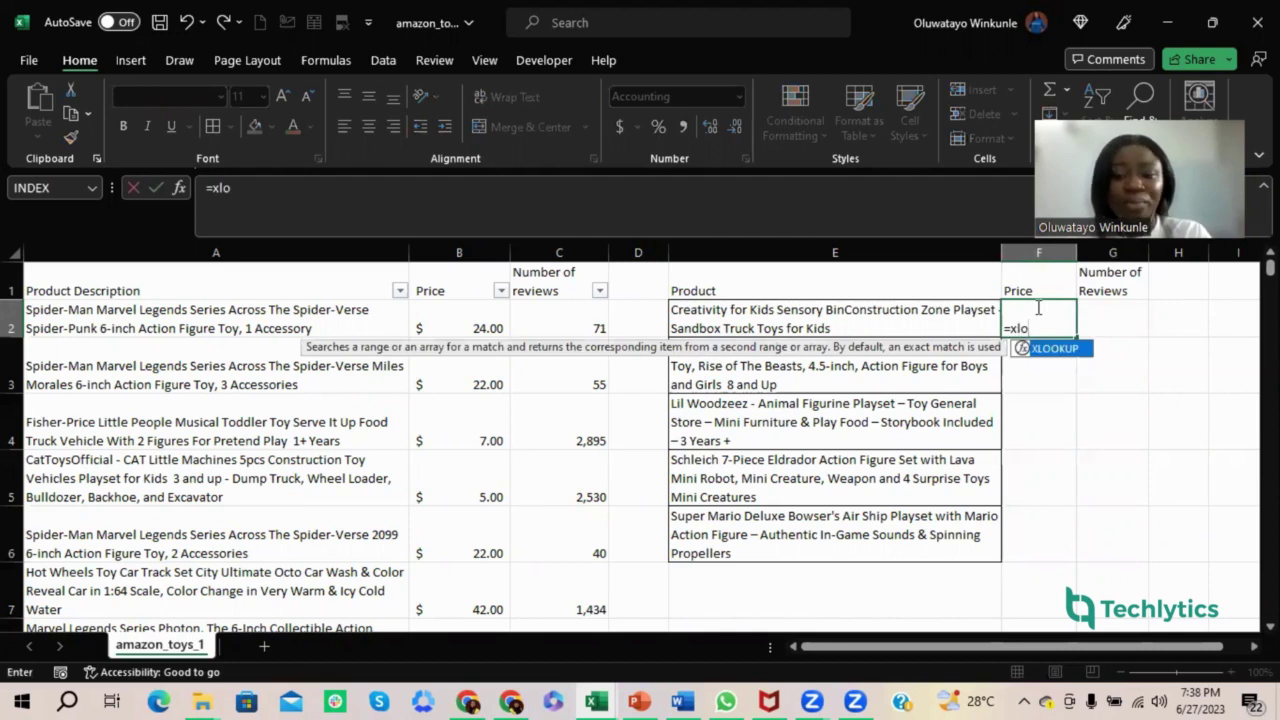
# - Complete the price lookup in F2 as =XLOOKUP(E2,A:A,B:B), matching the product against column A and returning column B
pyautogui.press('Tab')
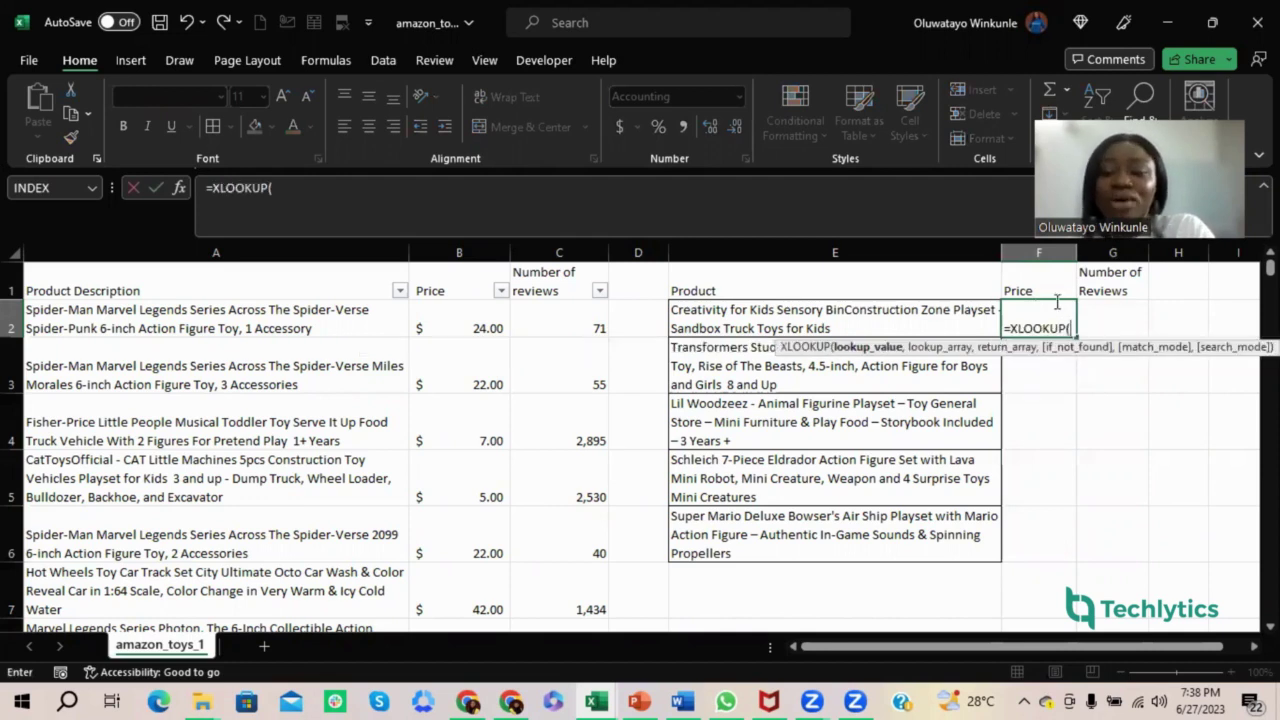
pyautogui.click(773, 320)
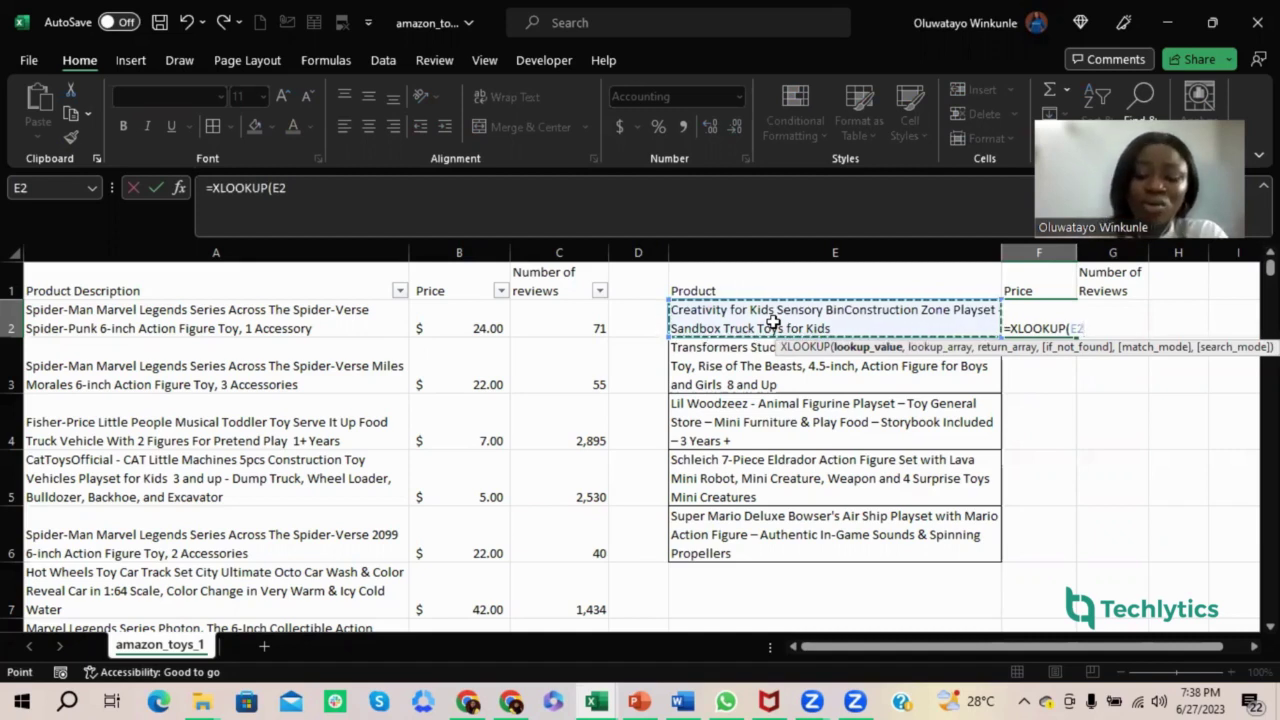
pyautogui.write(',')
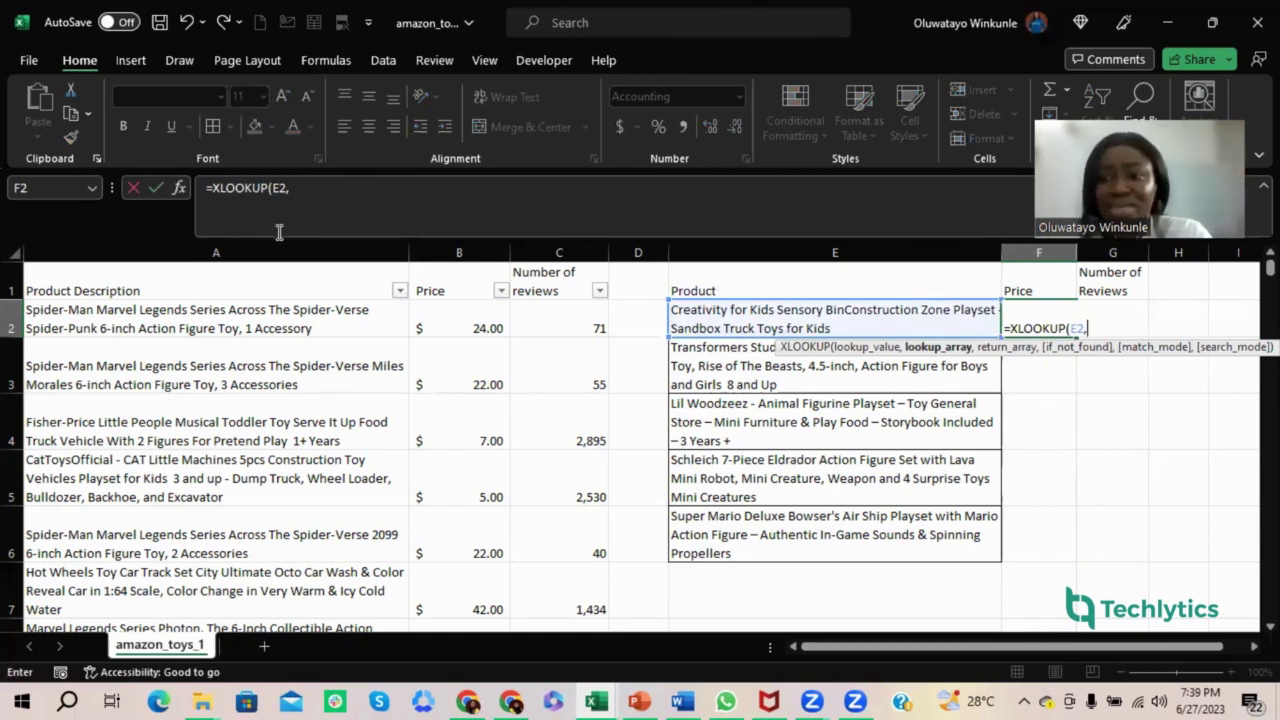
pyautogui.click(217, 251)
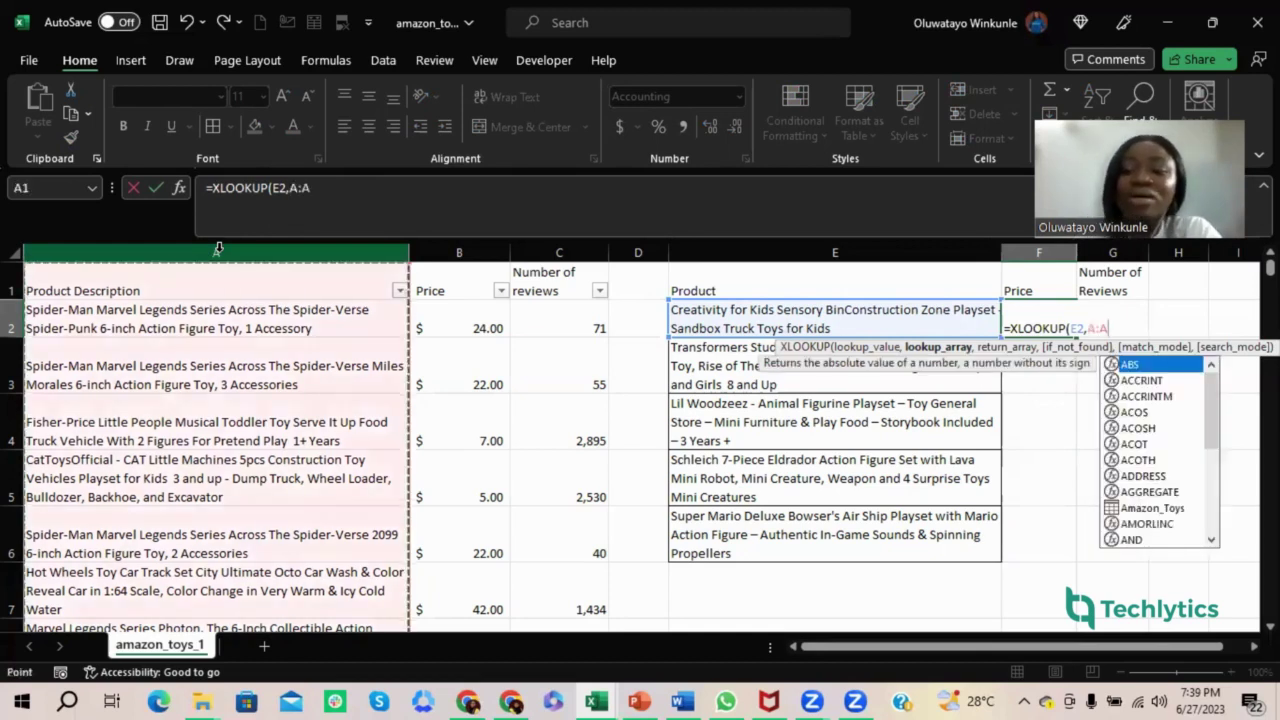
pyautogui.write(',')
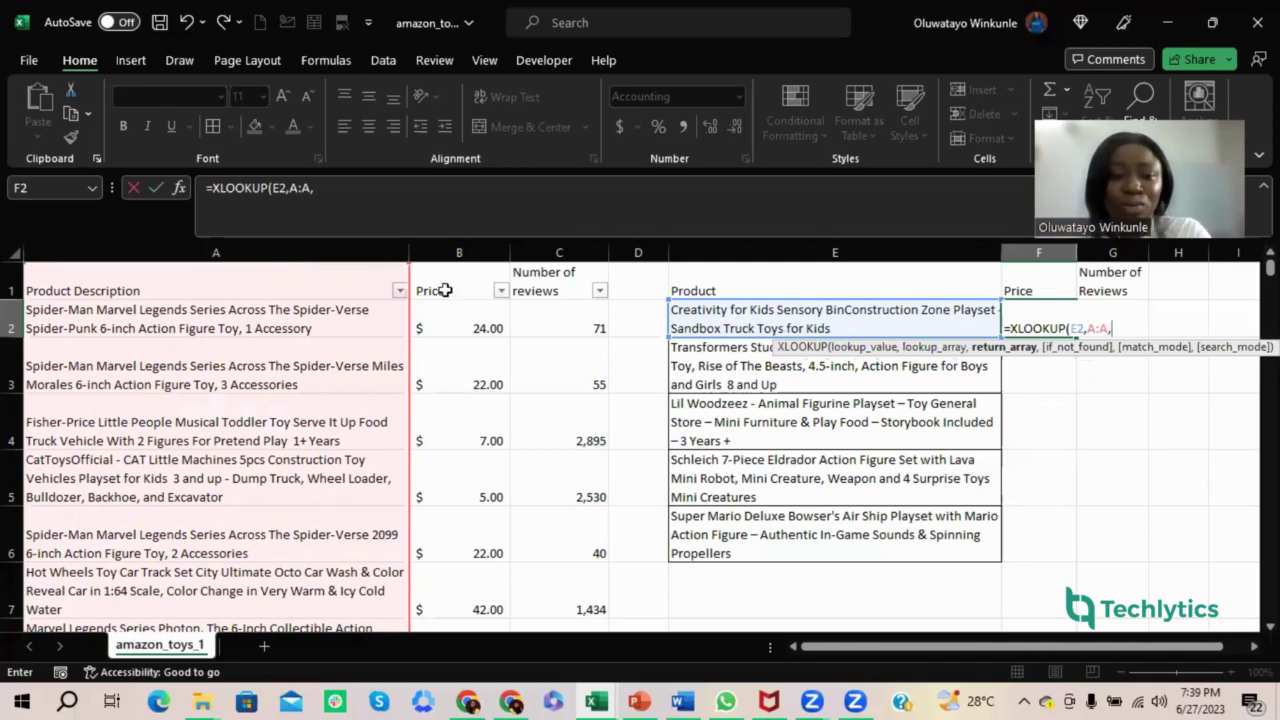
pyautogui.click(459, 251)
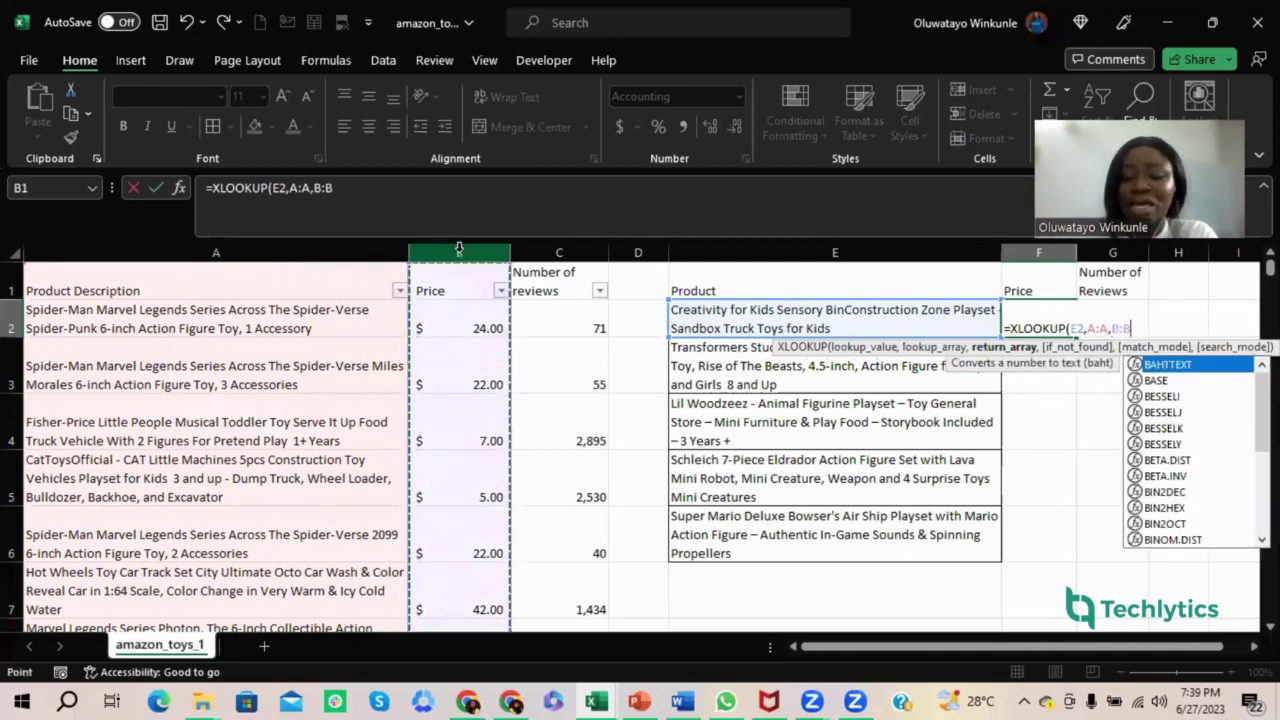
pyautogui.write(')')
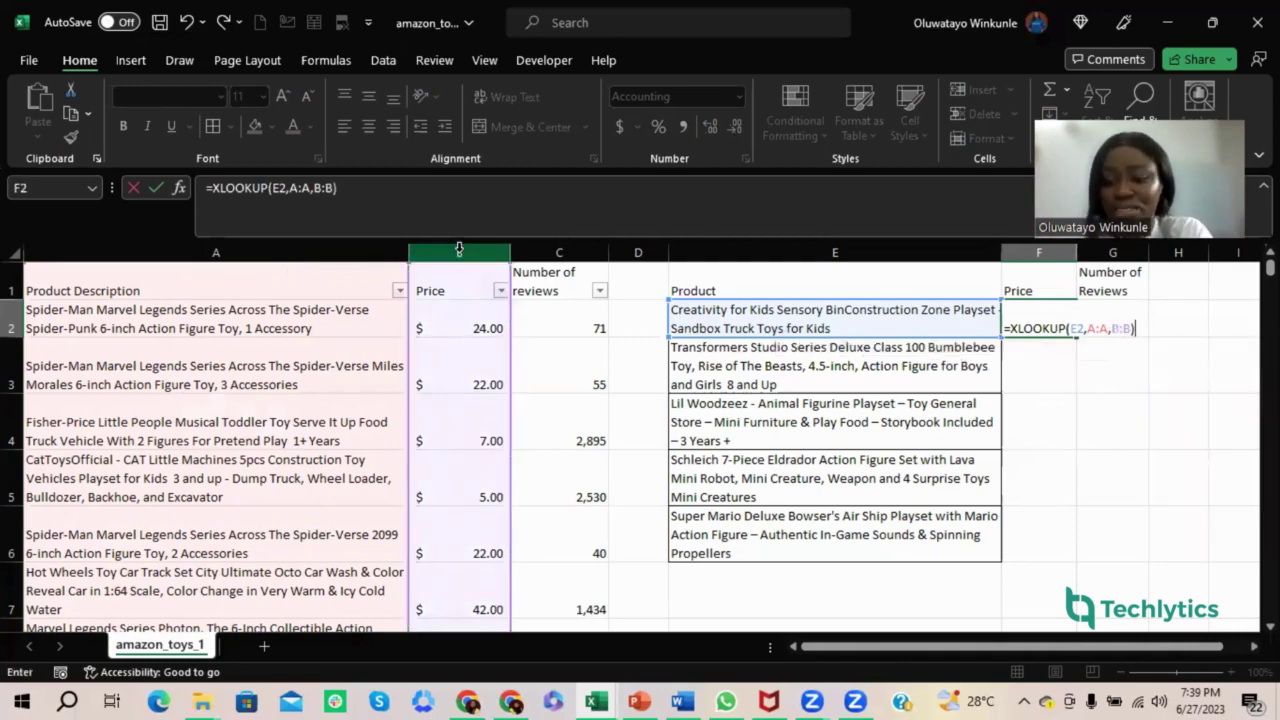
pyautogui.press('Return')
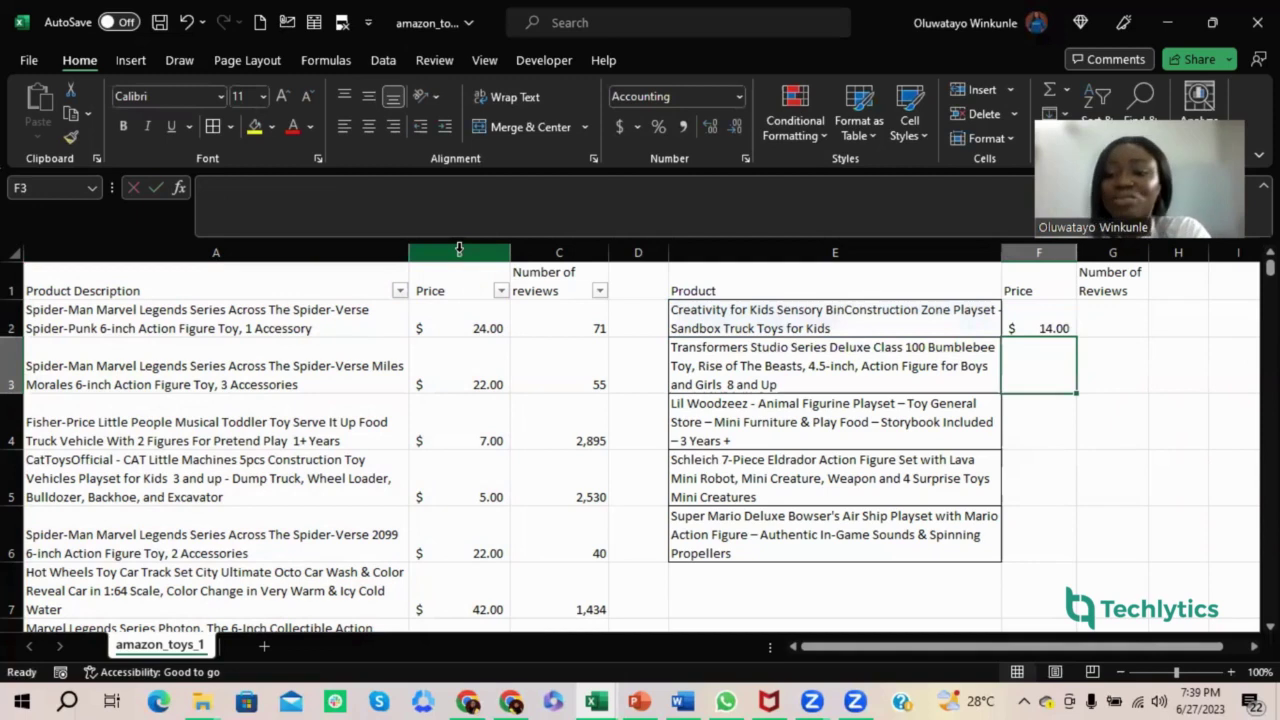
# - Fill the lookup formula from F2 across to G2 and down both columns through row 6
pyautogui.click(1057, 327)
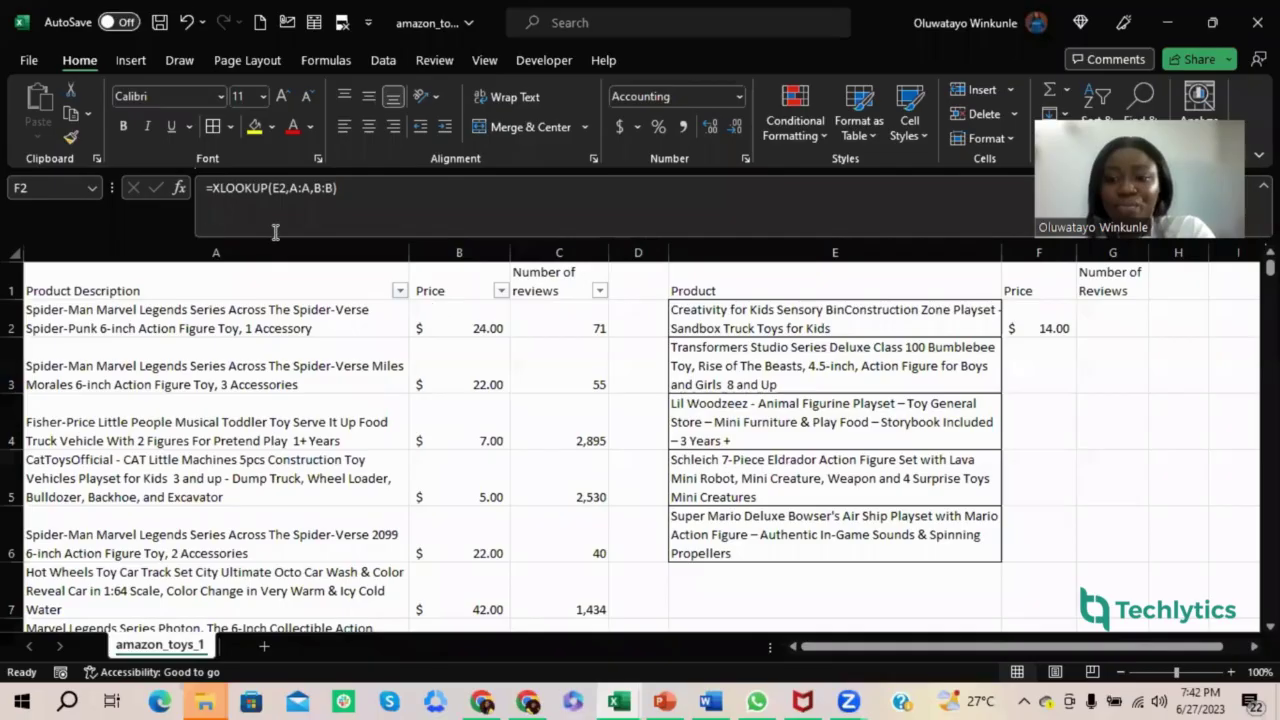
pyautogui.click(1043, 318)
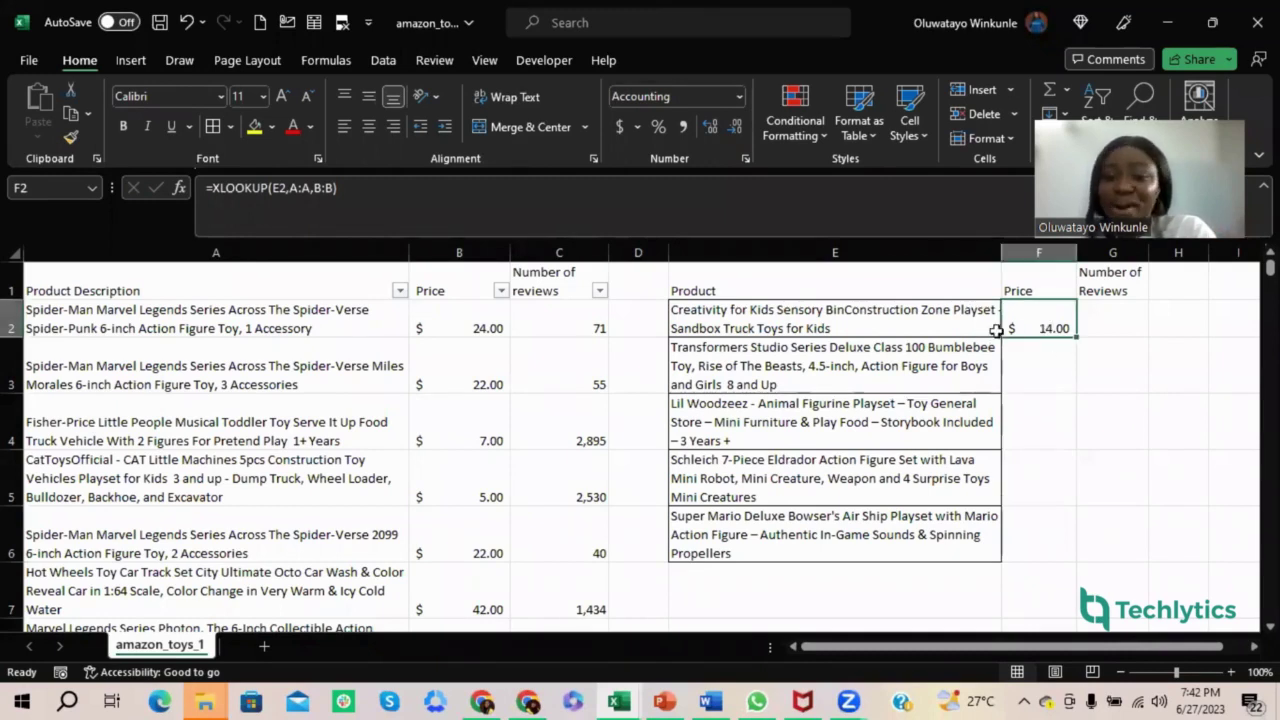
pyautogui.click(826, 331)
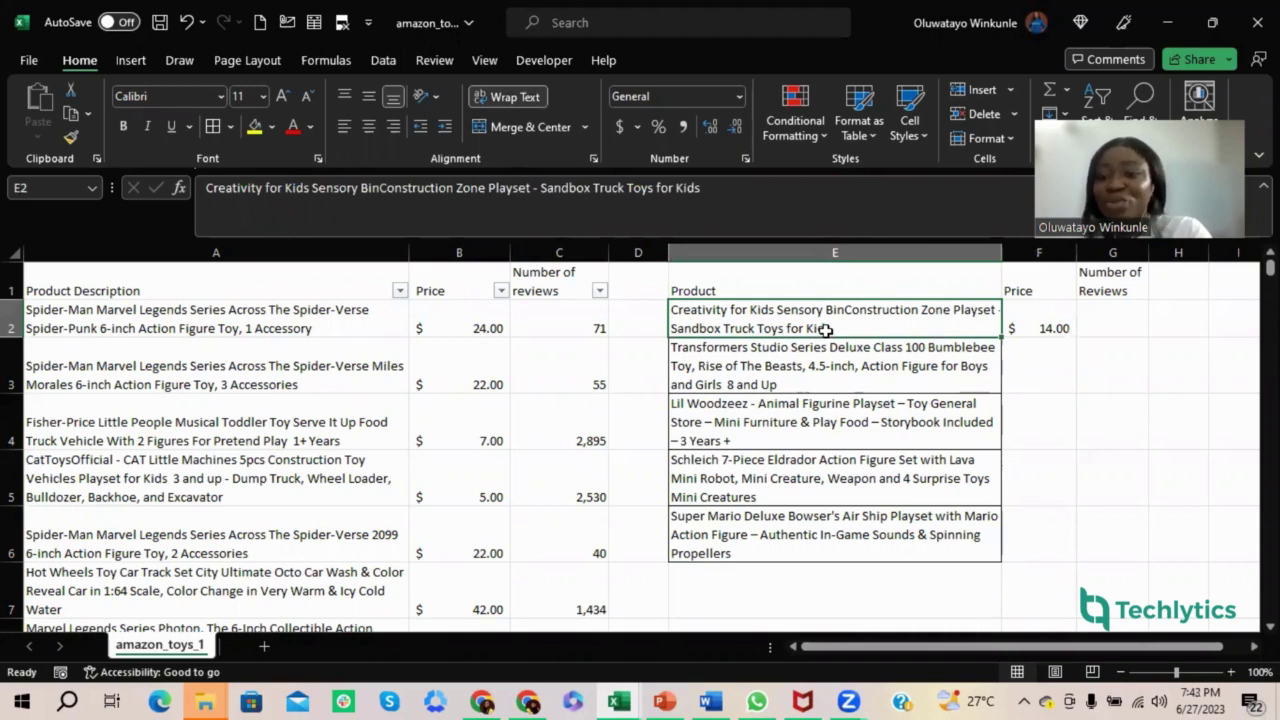
pyautogui.click(1052, 311)
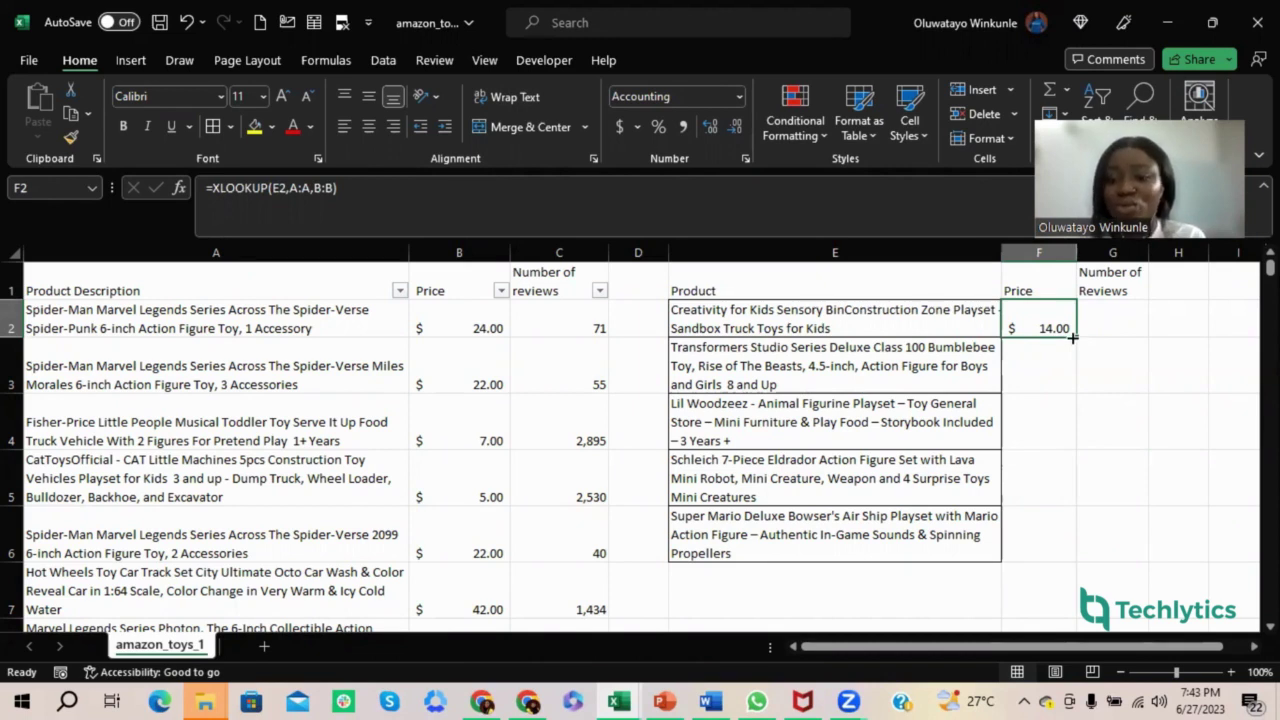
pyautogui.moveTo(1072, 338); pyautogui.dragTo(1131, 338)
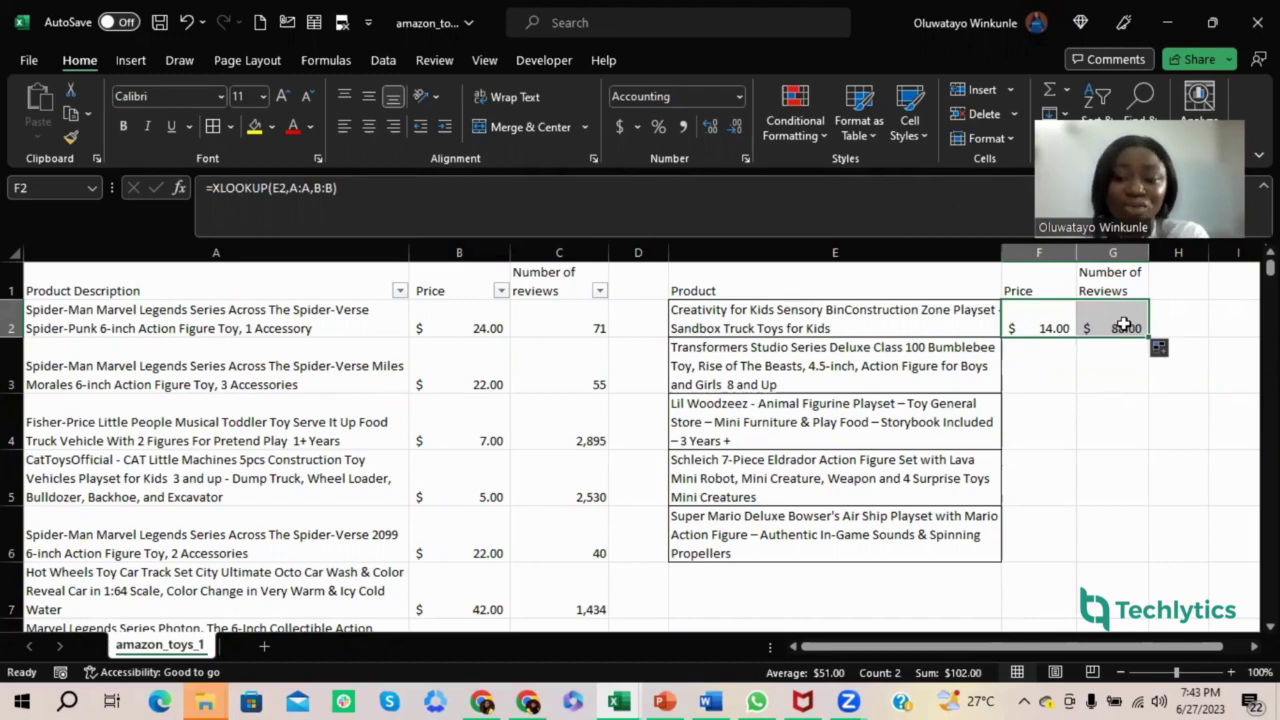
pyautogui.moveTo(1148, 338); pyautogui.dragTo(1135, 550)
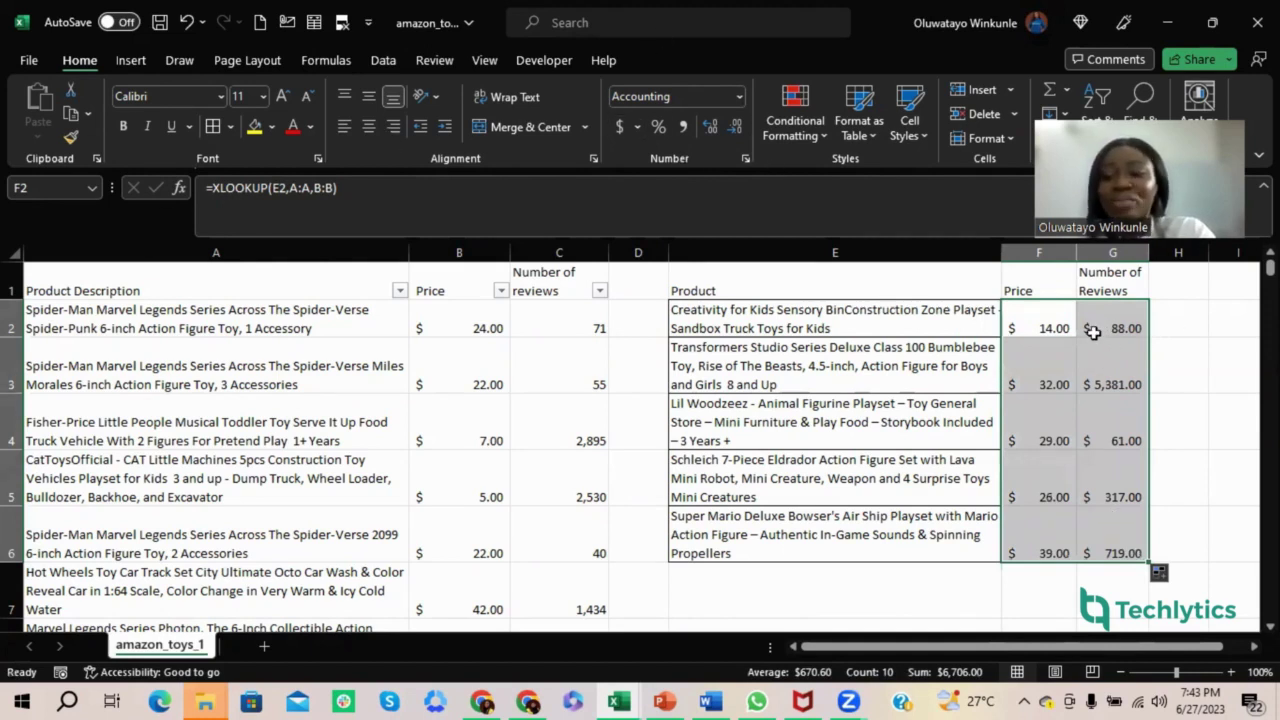
# - Inspect the filled lookup formulas, then find all cells containing the Transformers Studio Series description copied from E3
pyautogui.click(1094, 378)
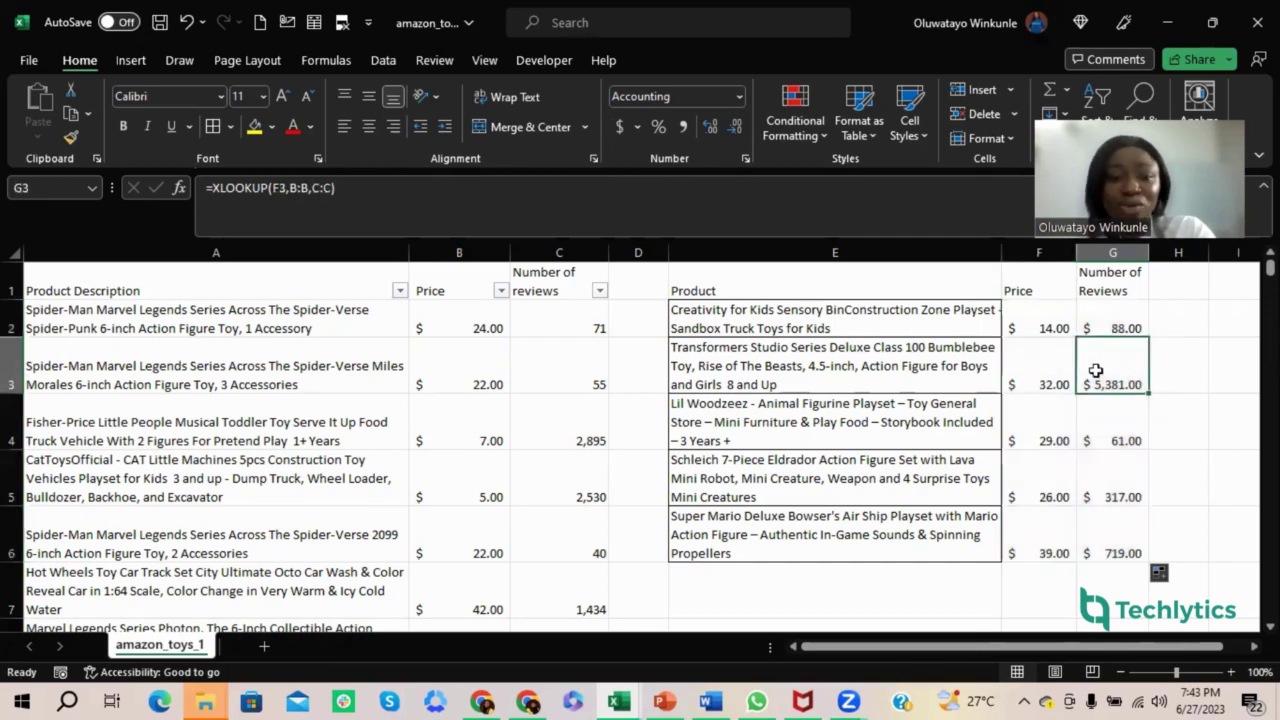
pyautogui.click(1052, 322)
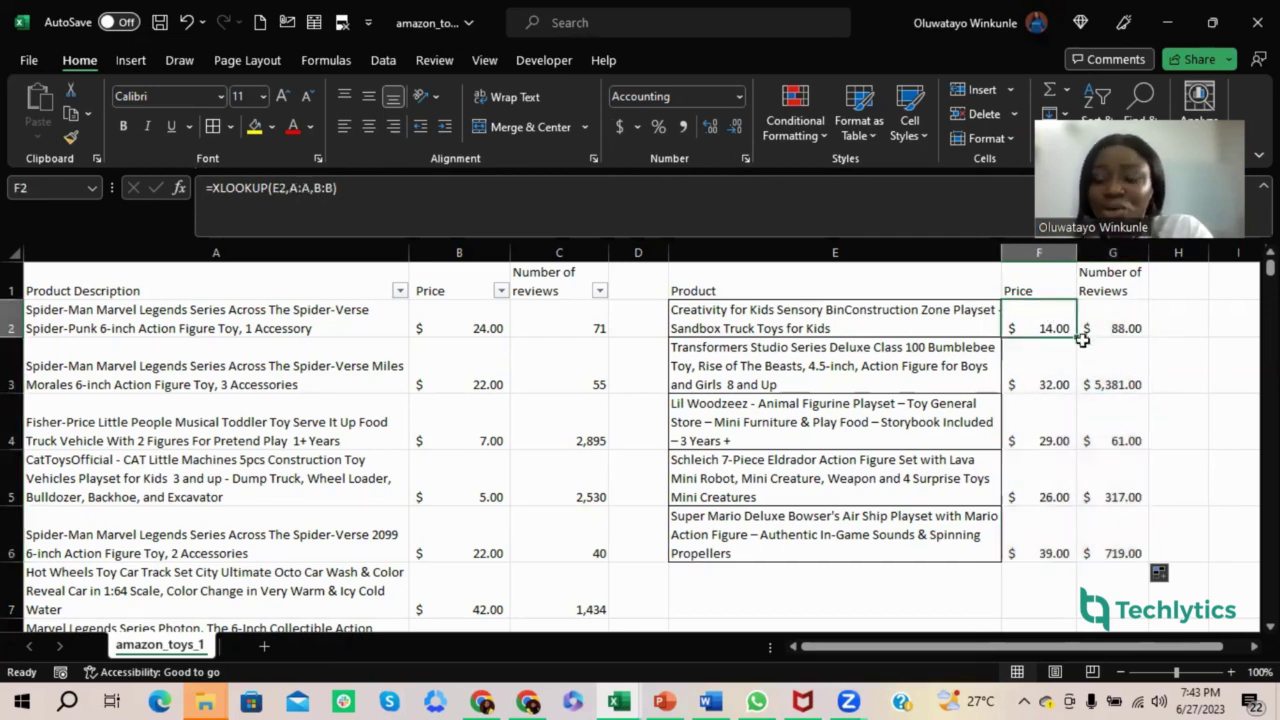
pyautogui.click(844, 382)
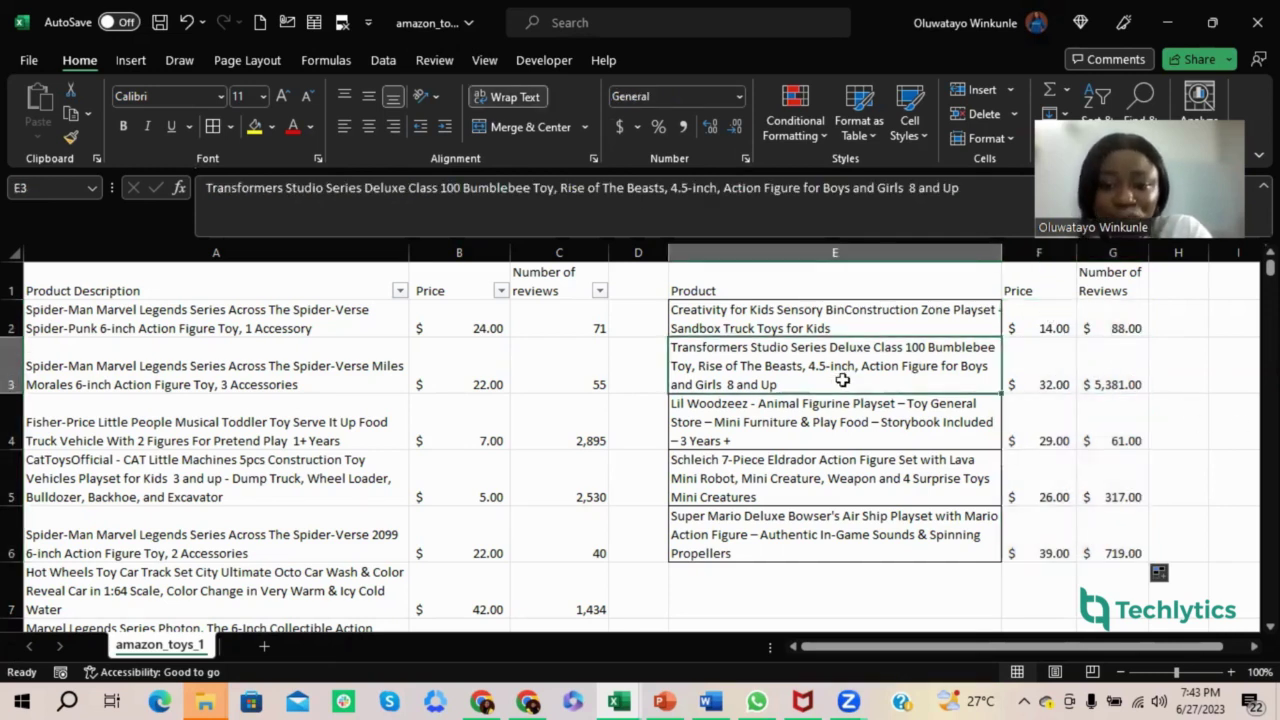
pyautogui.hotkey('ctrl', 'c')
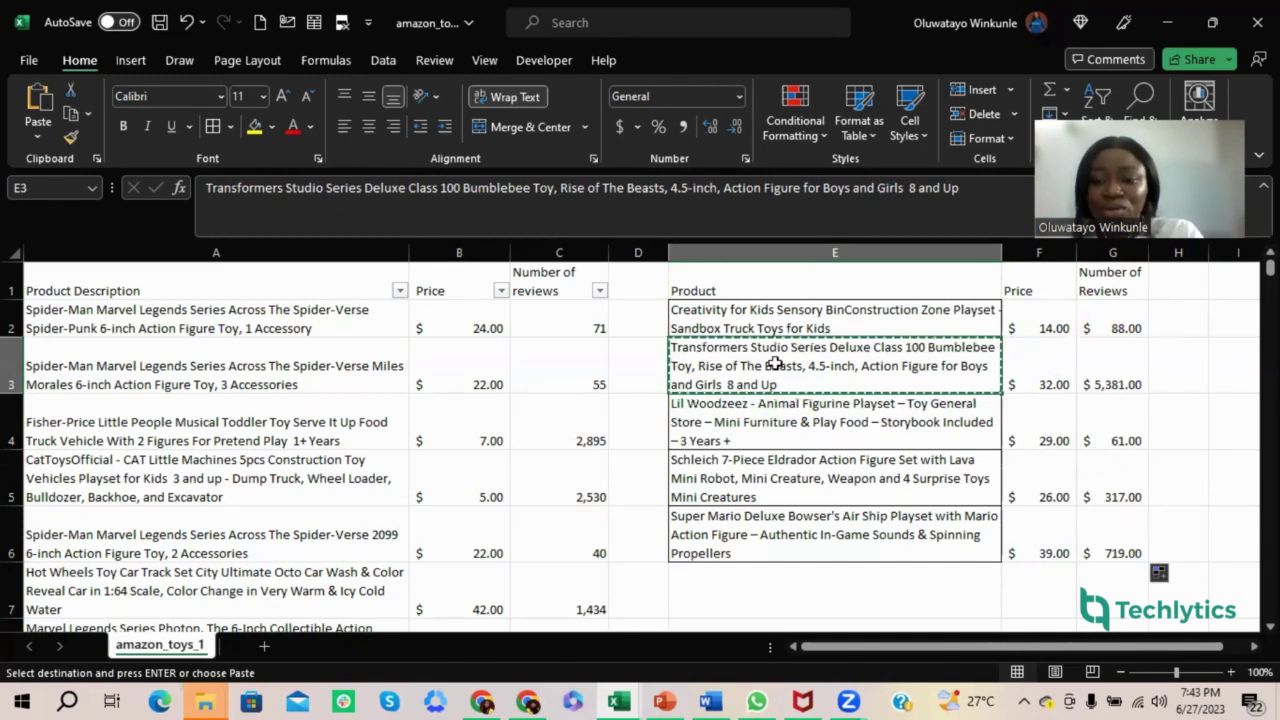
pyautogui.click(1030, 359)
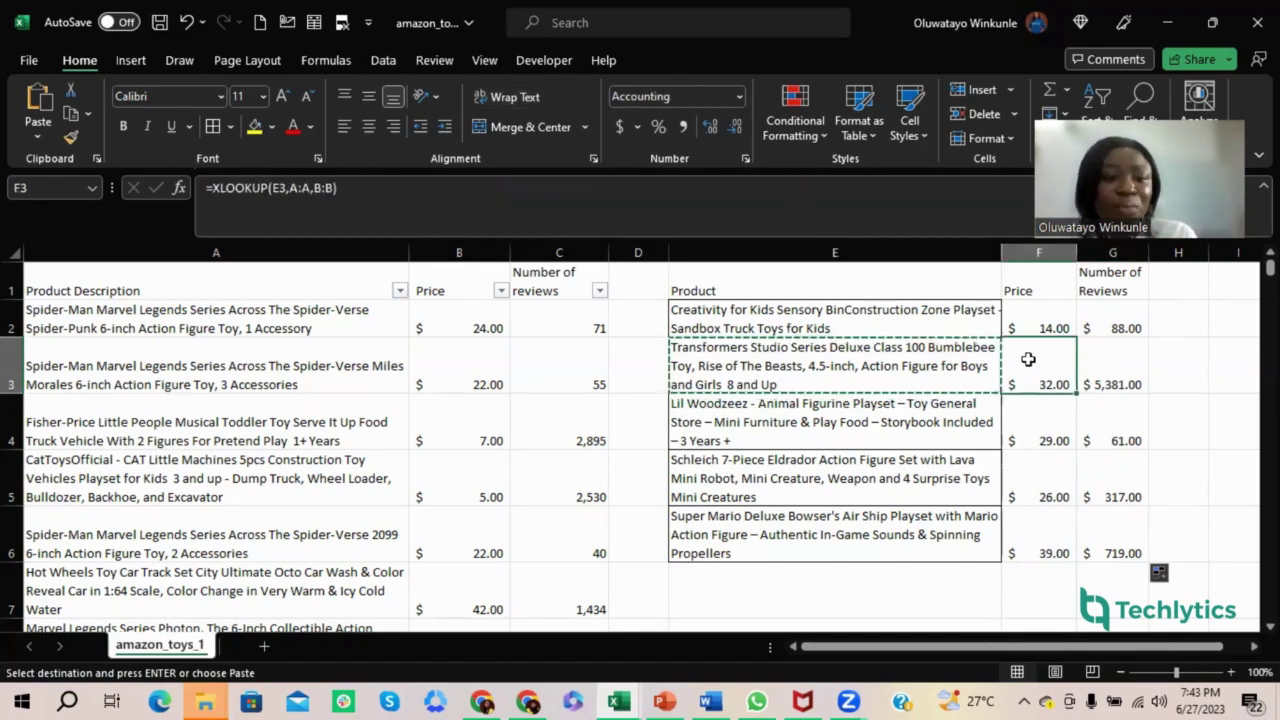
pyautogui.click(876, 366)
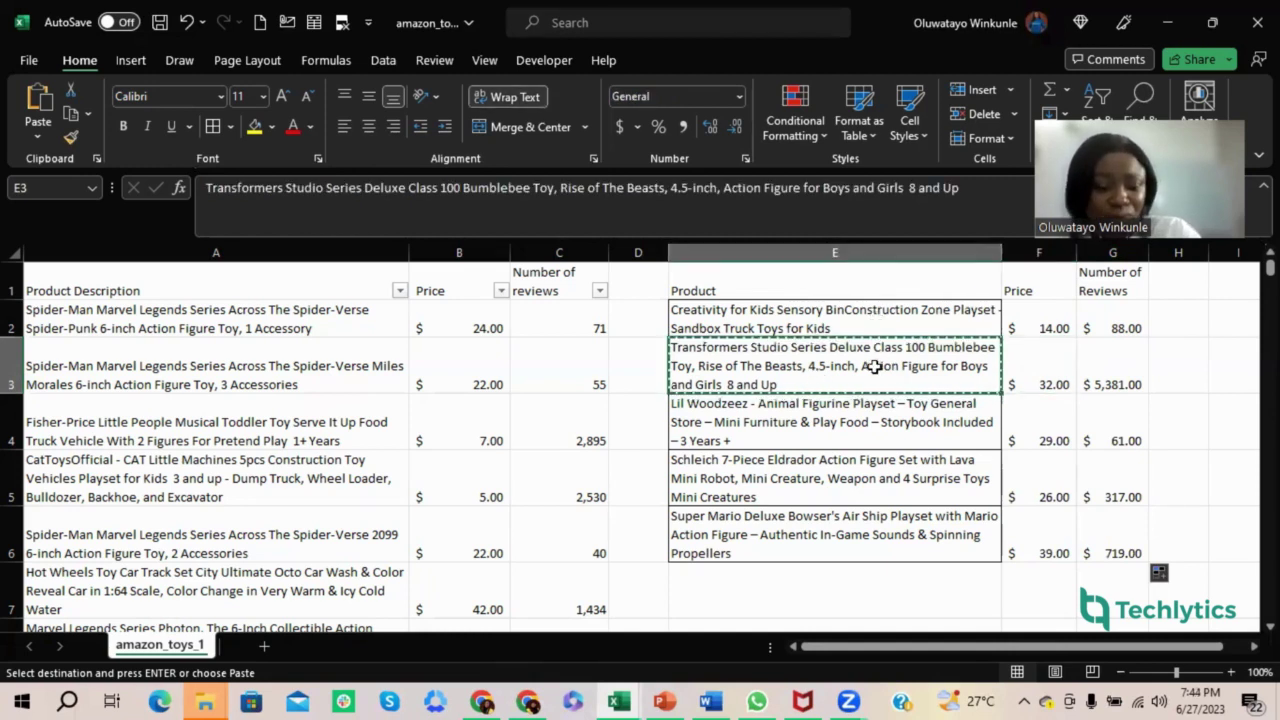
pyautogui.hotkey('ctrl', 'f')
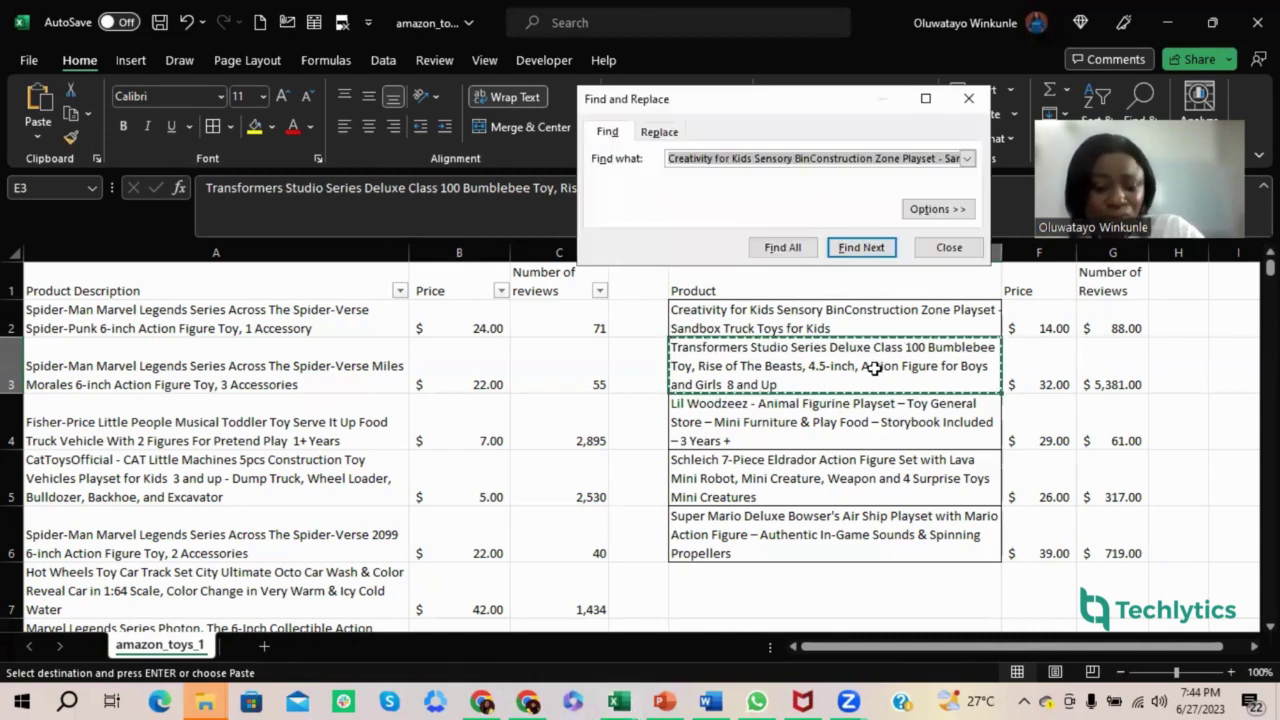
pyautogui.hotkey('ctrl', 'v')
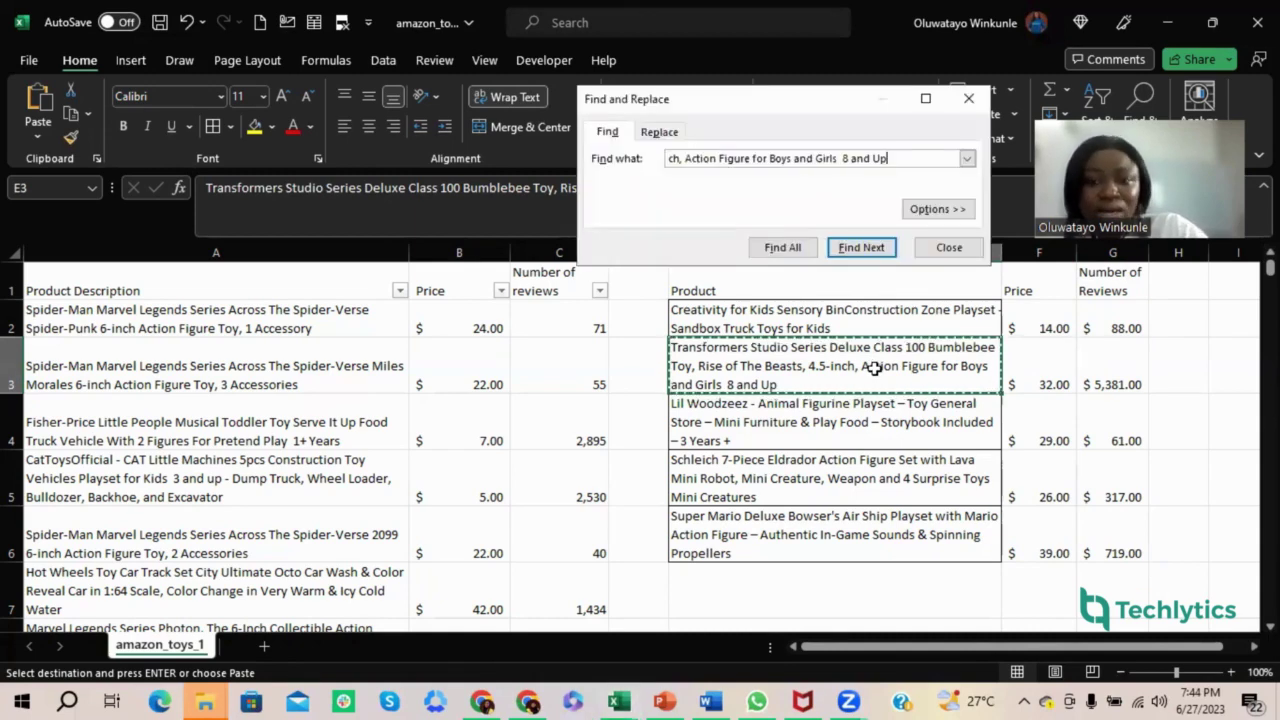
pyautogui.click(785, 248)
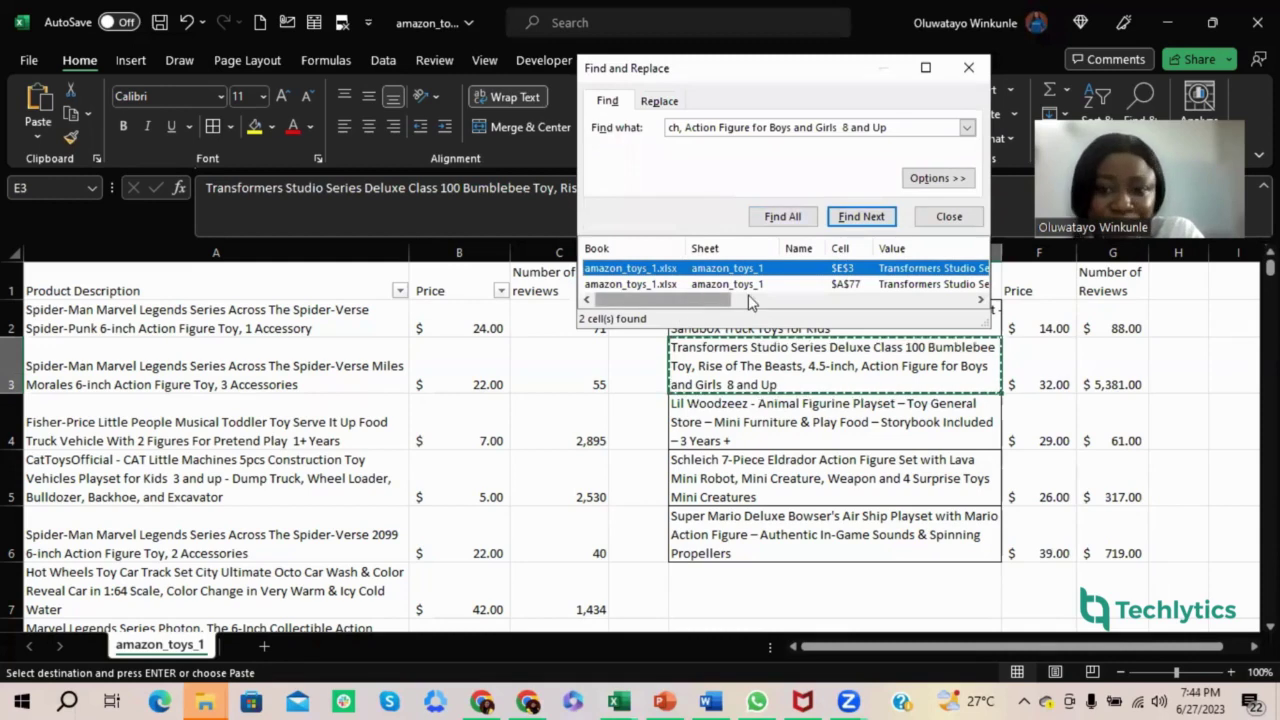
# - Check the source price in row 77 for the match in A77 and compare the row with the lookups in F3 and G3
pyautogui.click(850, 285)
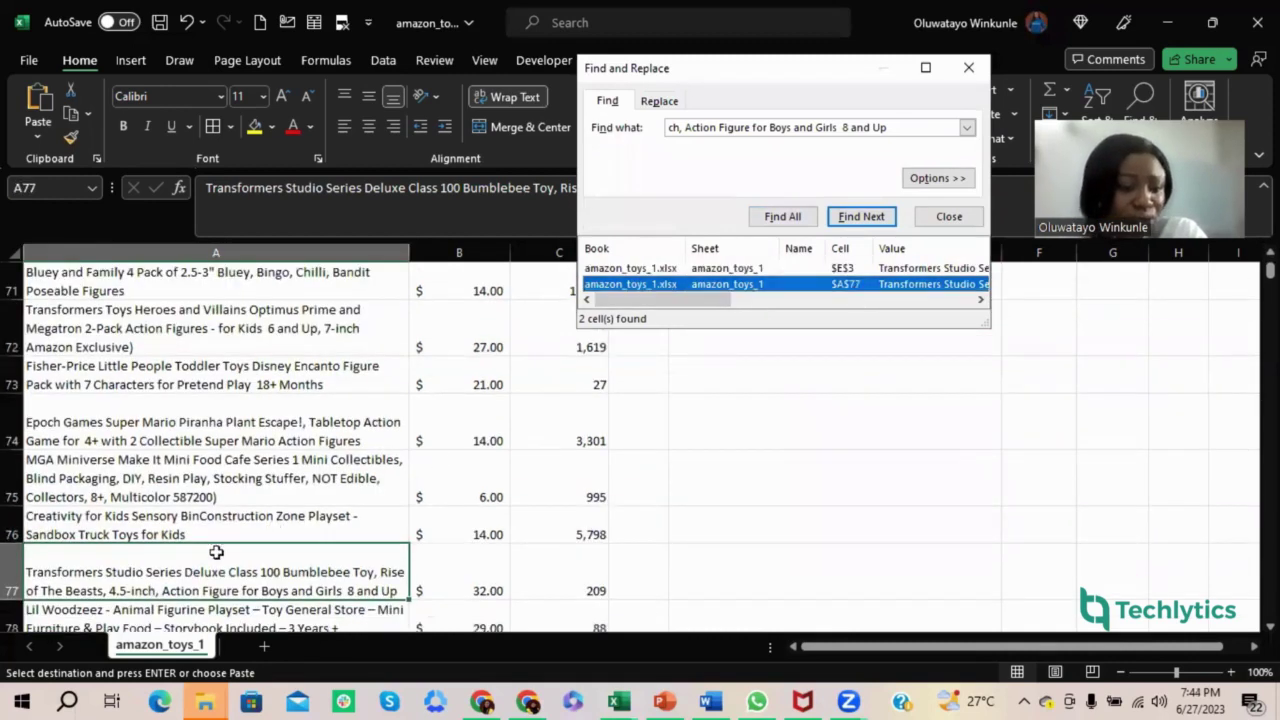
pyautogui.click(13, 576)
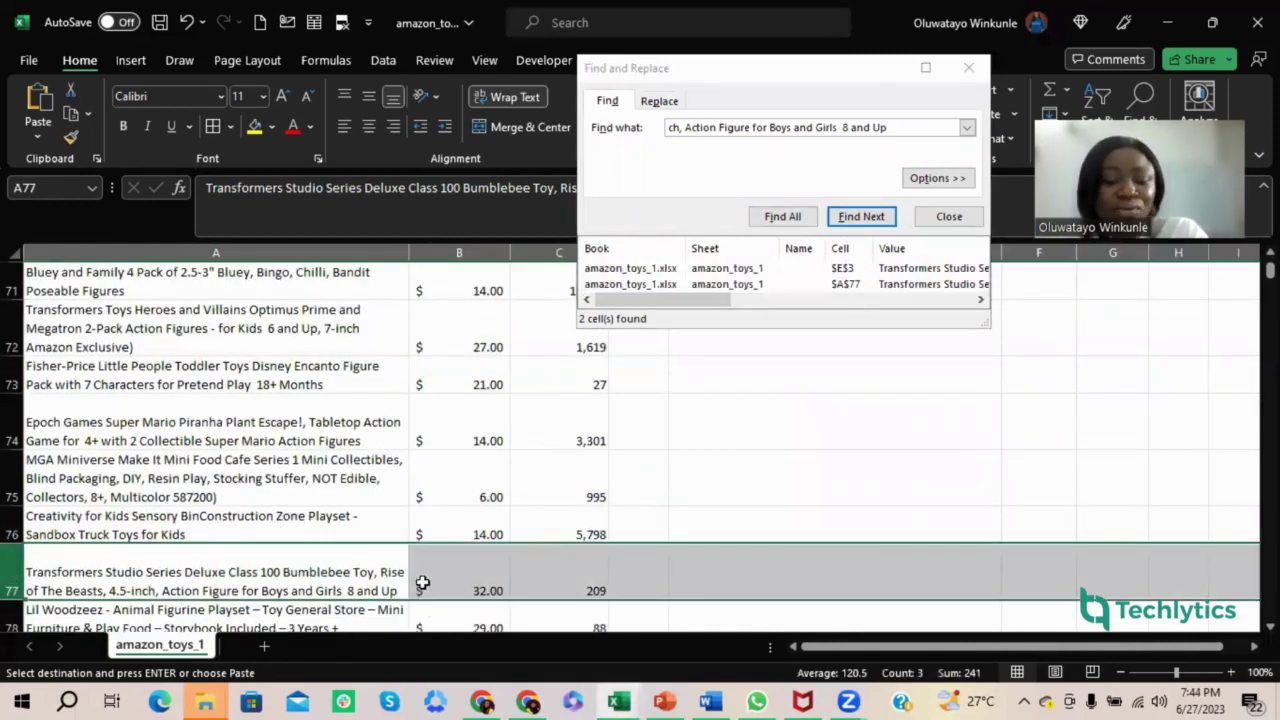
pyautogui.click(469, 576)
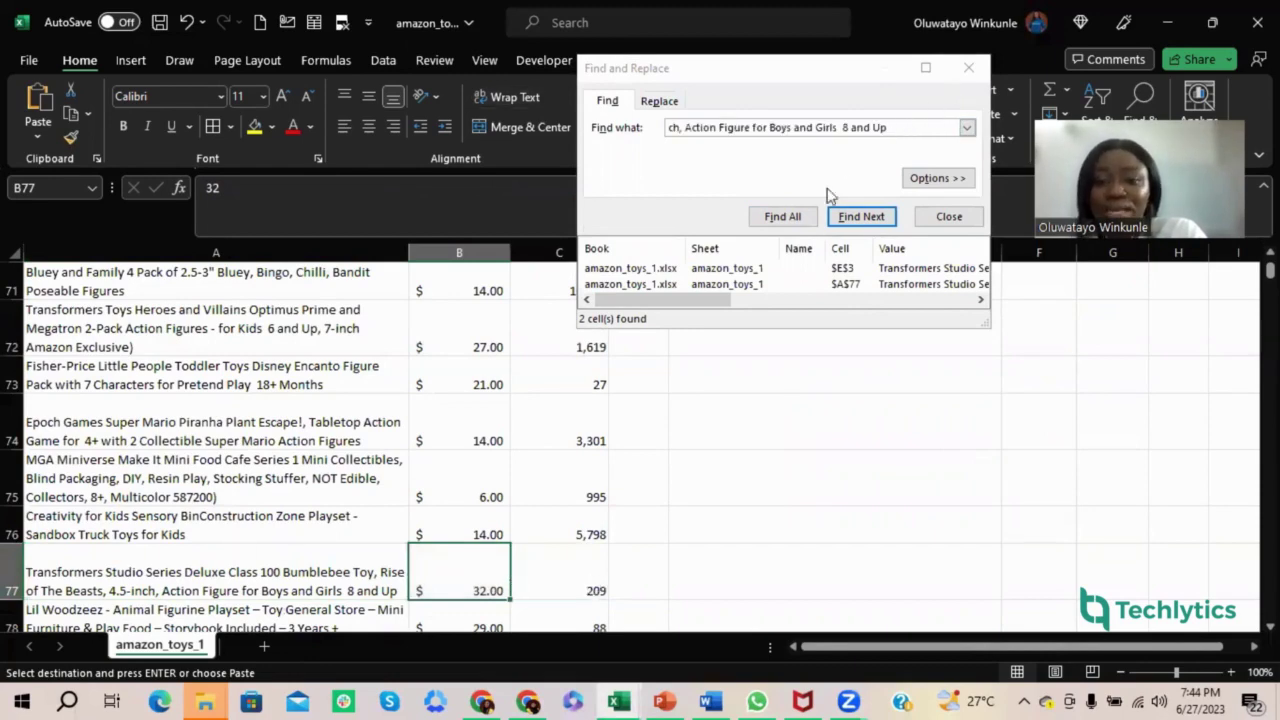
pyautogui.click(630, 268)
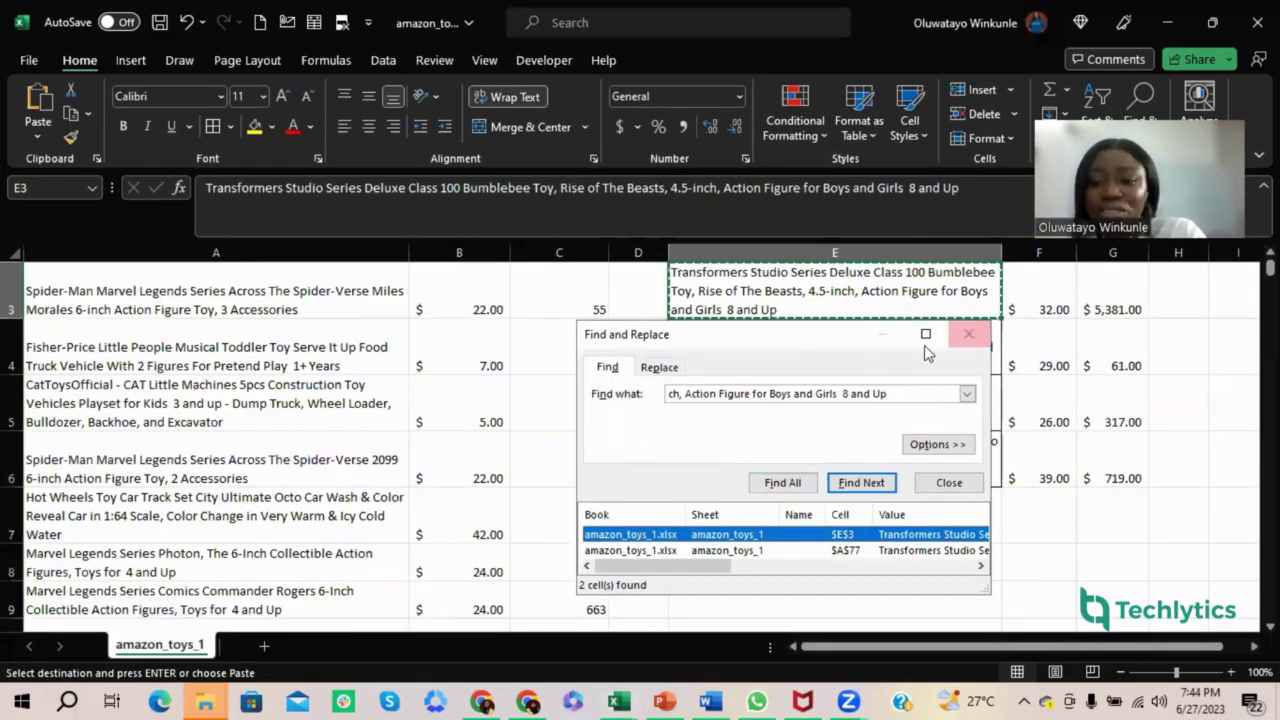
pyautogui.click(1058, 310)
pyautogui.click(1134, 311)
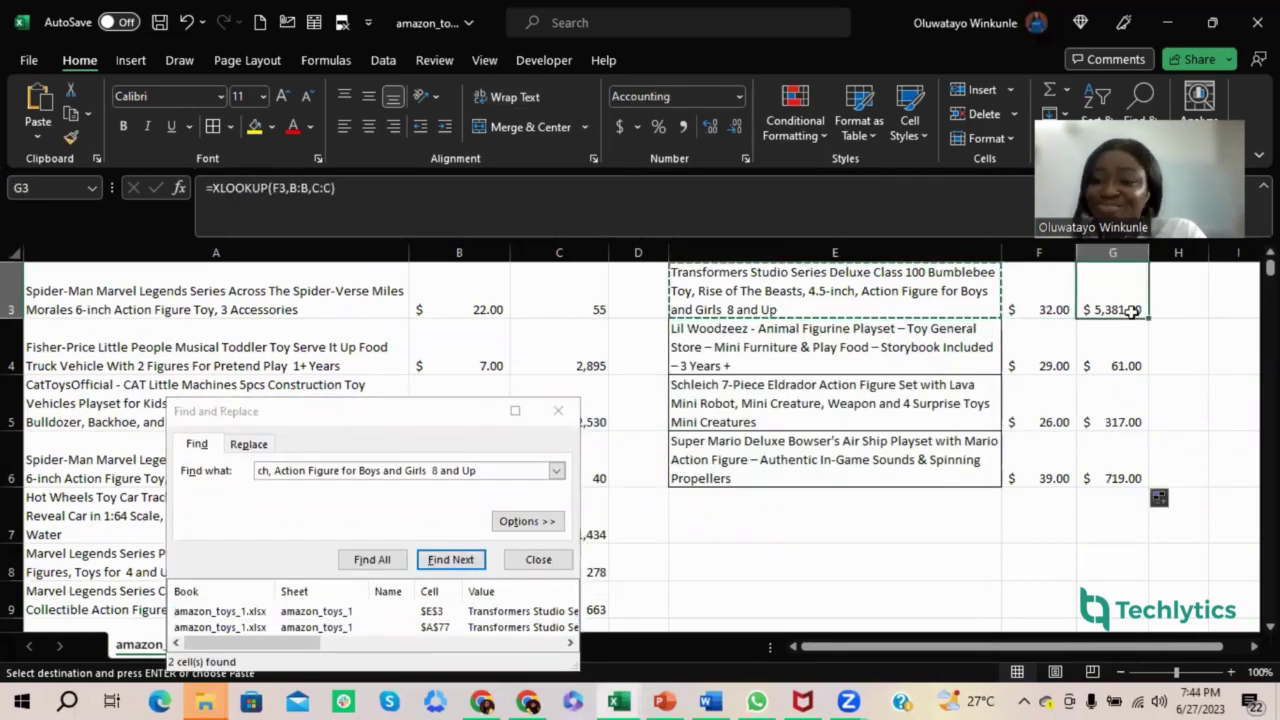
pyautogui.scroll(1, 1055, 485)
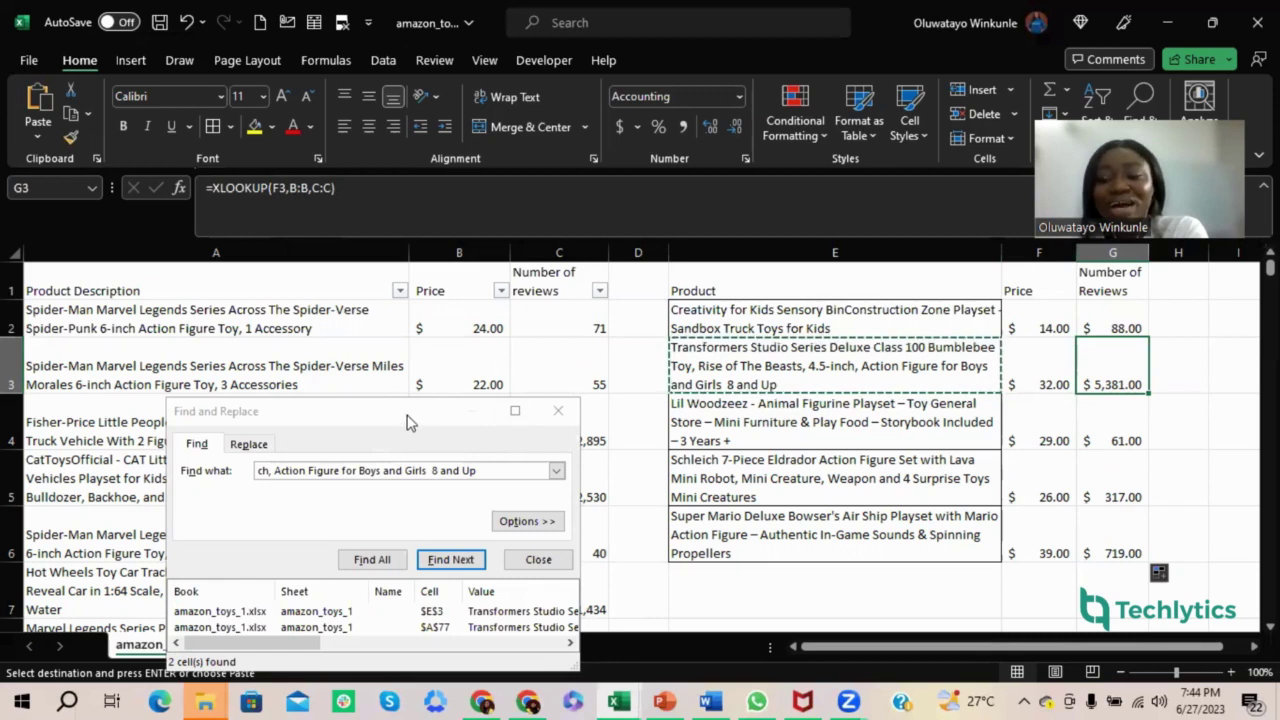
pyautogui.moveTo(386, 418); pyautogui.dragTo(257, 429)
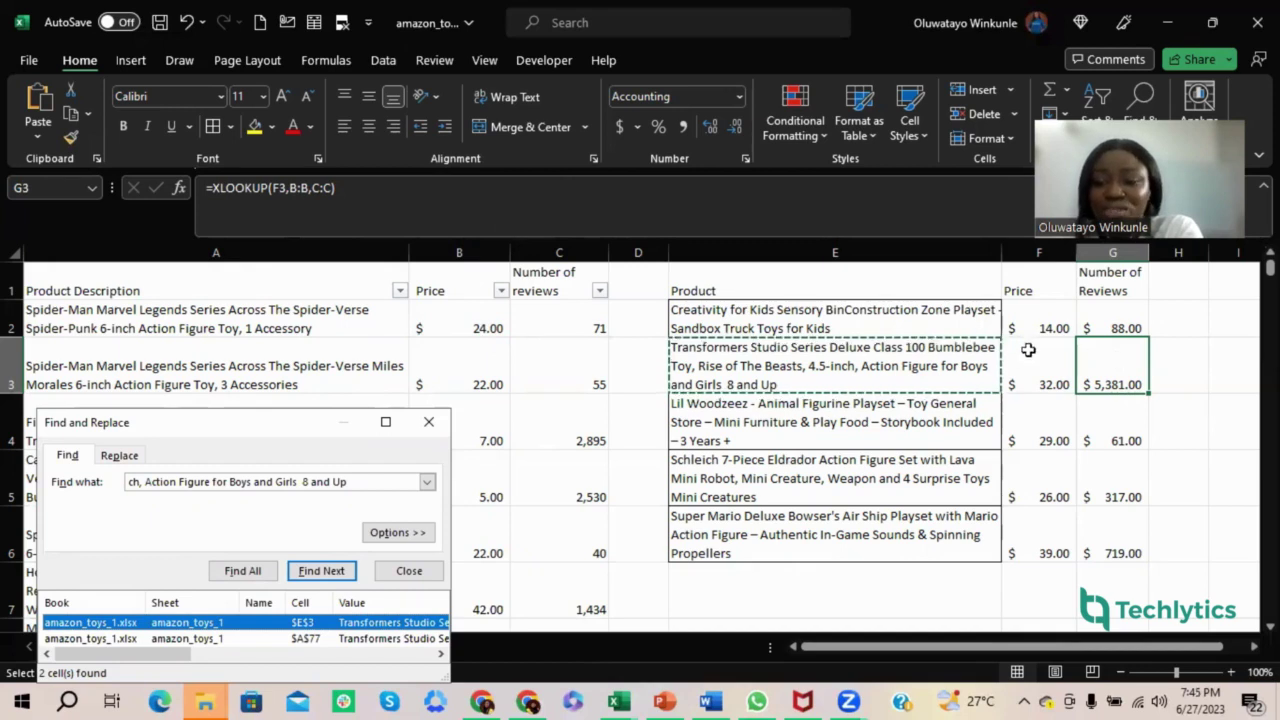
# - Clear the copied lookup formulas by emptying the range F3:H7 and cell G2
pyautogui.moveTo(1028, 349); pyautogui.dragTo(1160, 590)
pyautogui.click(1129, 309)
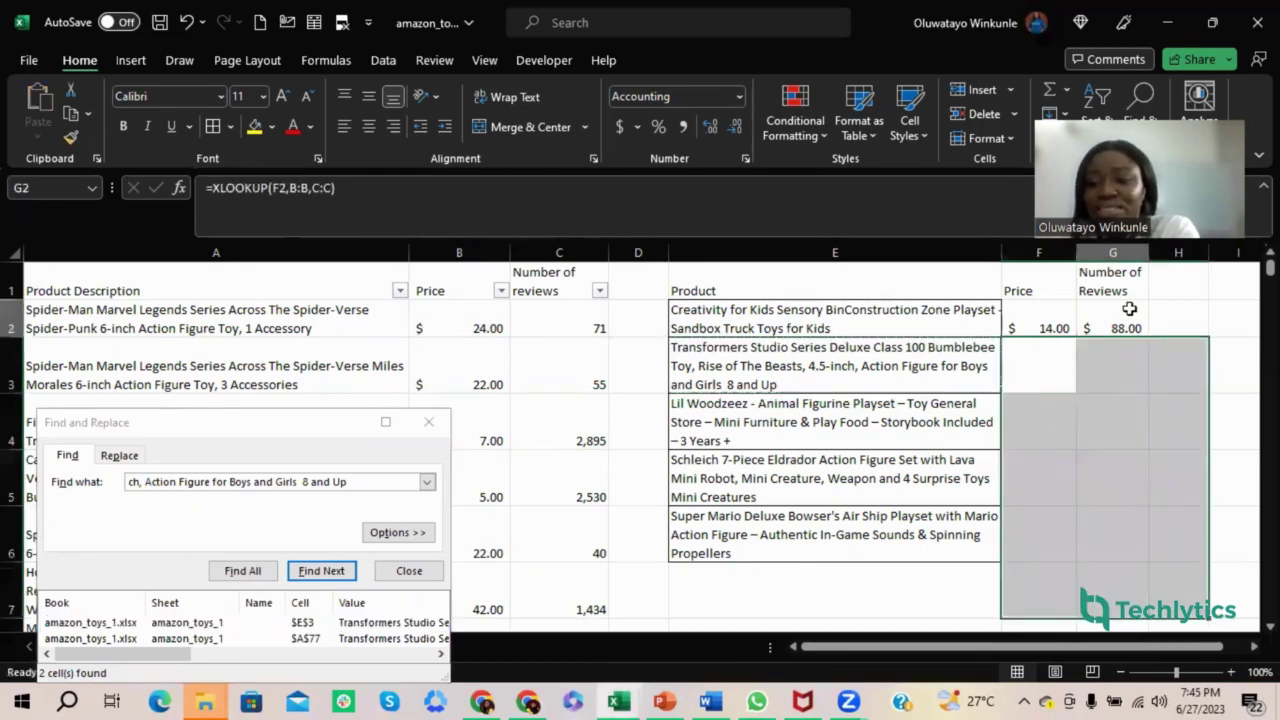
pyautogui.press('Delete')
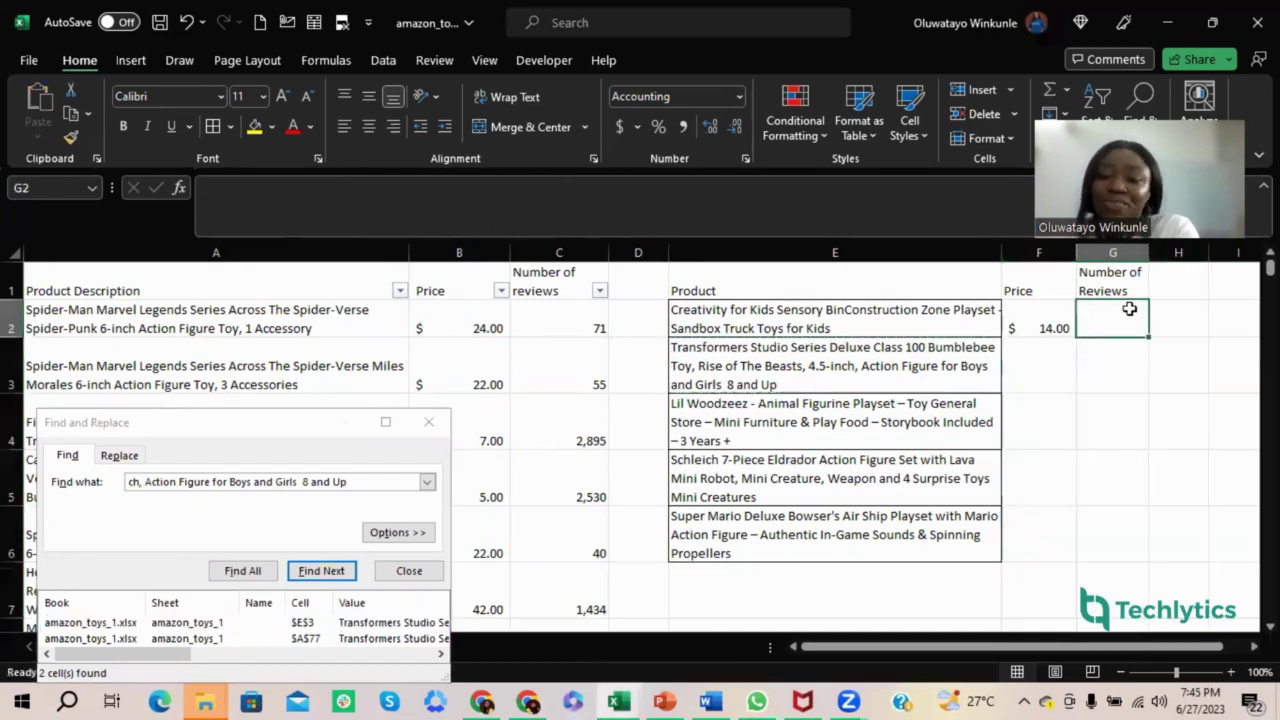
pyautogui.click(1058, 323)
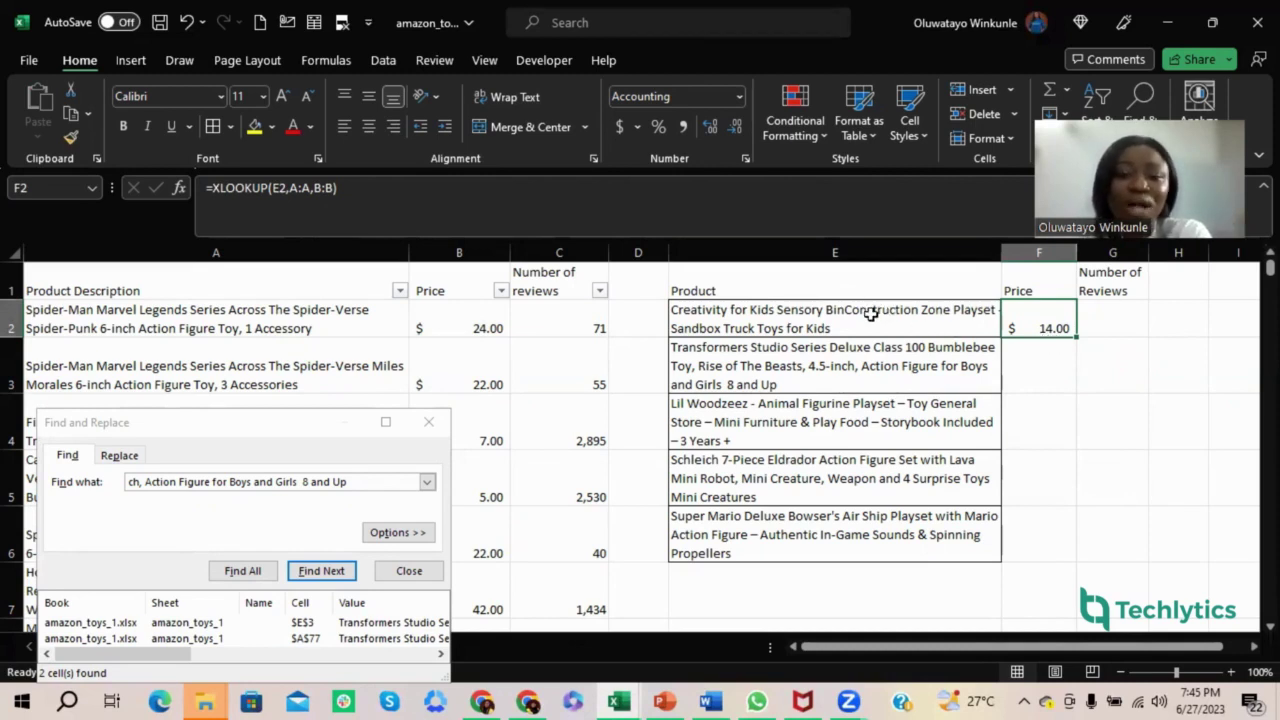
pyautogui.click(843, 366)
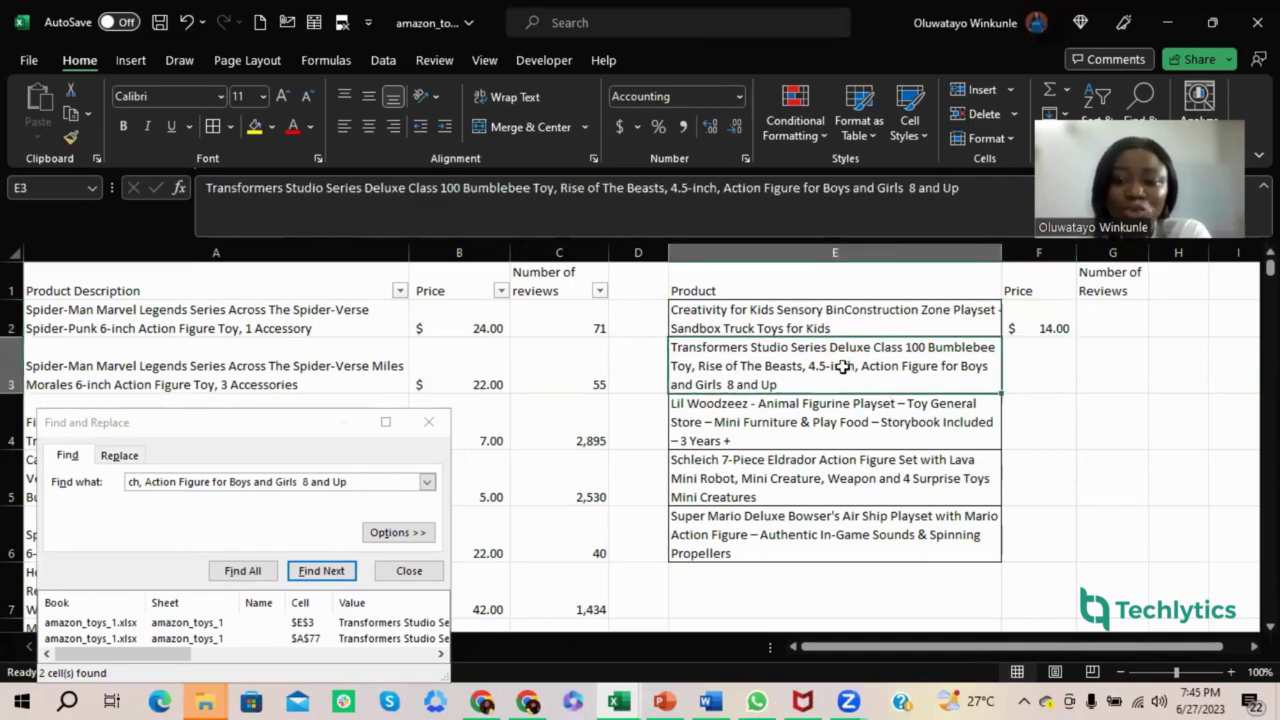
pyautogui.click(869, 425)
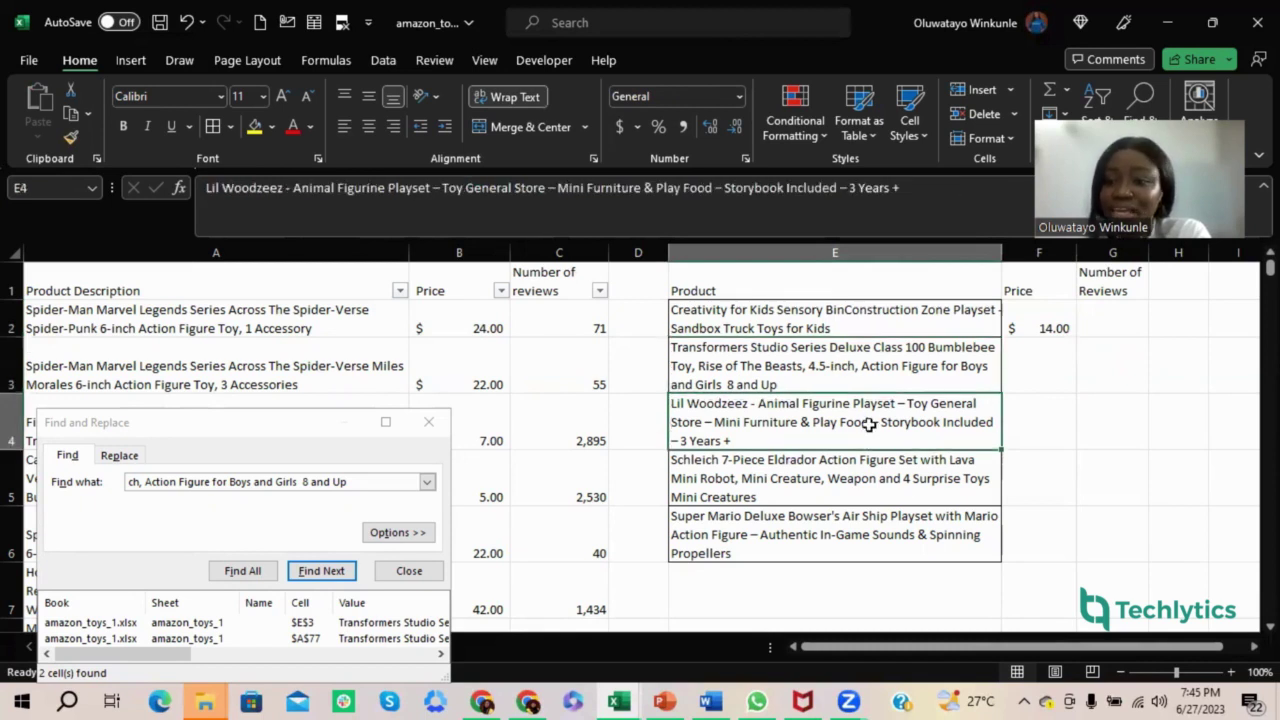
# - Anchor the references in F2's lookup formula so it reads =XLOOKUP($E2,$A:$A,B:B), keeping the return column relative
pyautogui.click(889, 487)
pyautogui.click(914, 530)
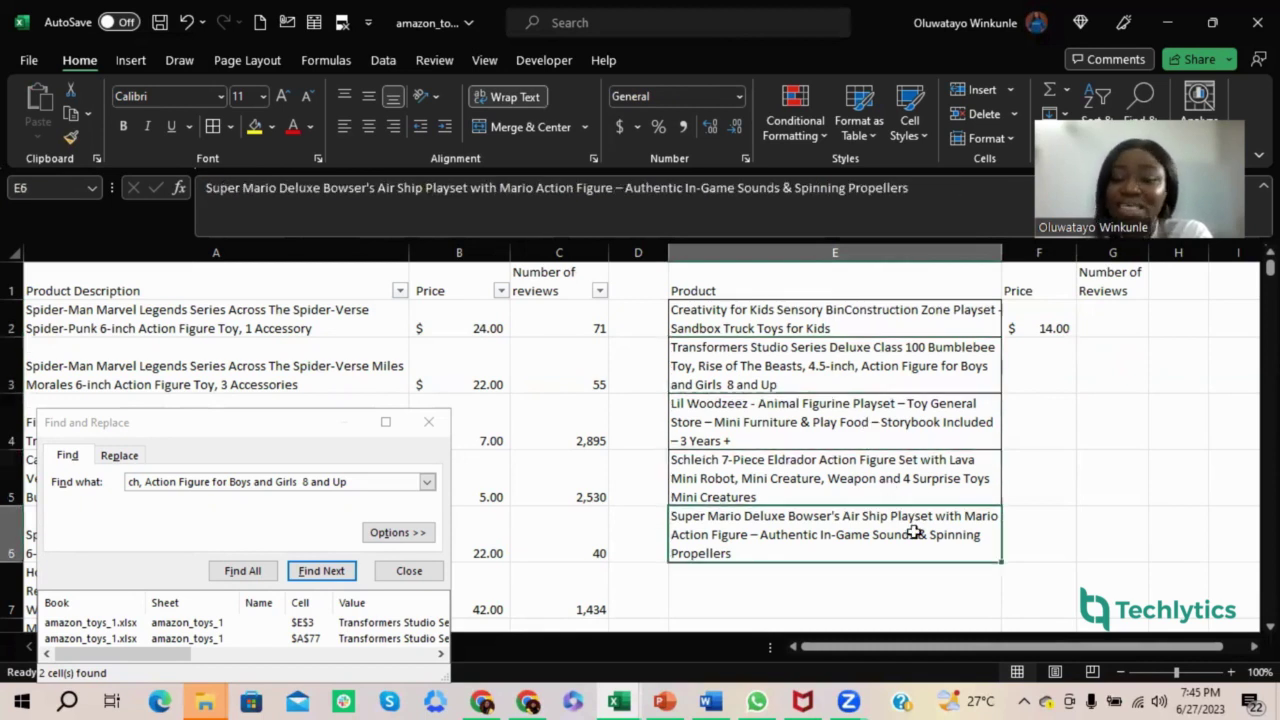
pyautogui.click(1057, 325)
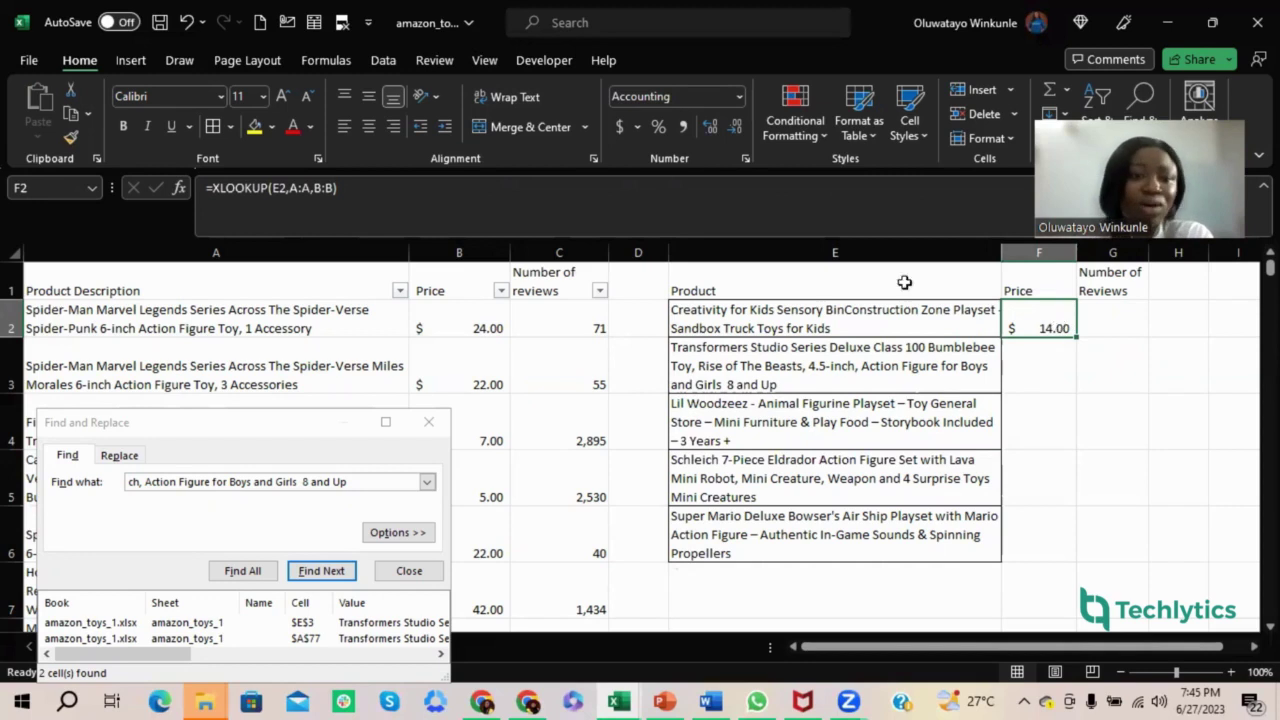
pyautogui.click(270, 189)
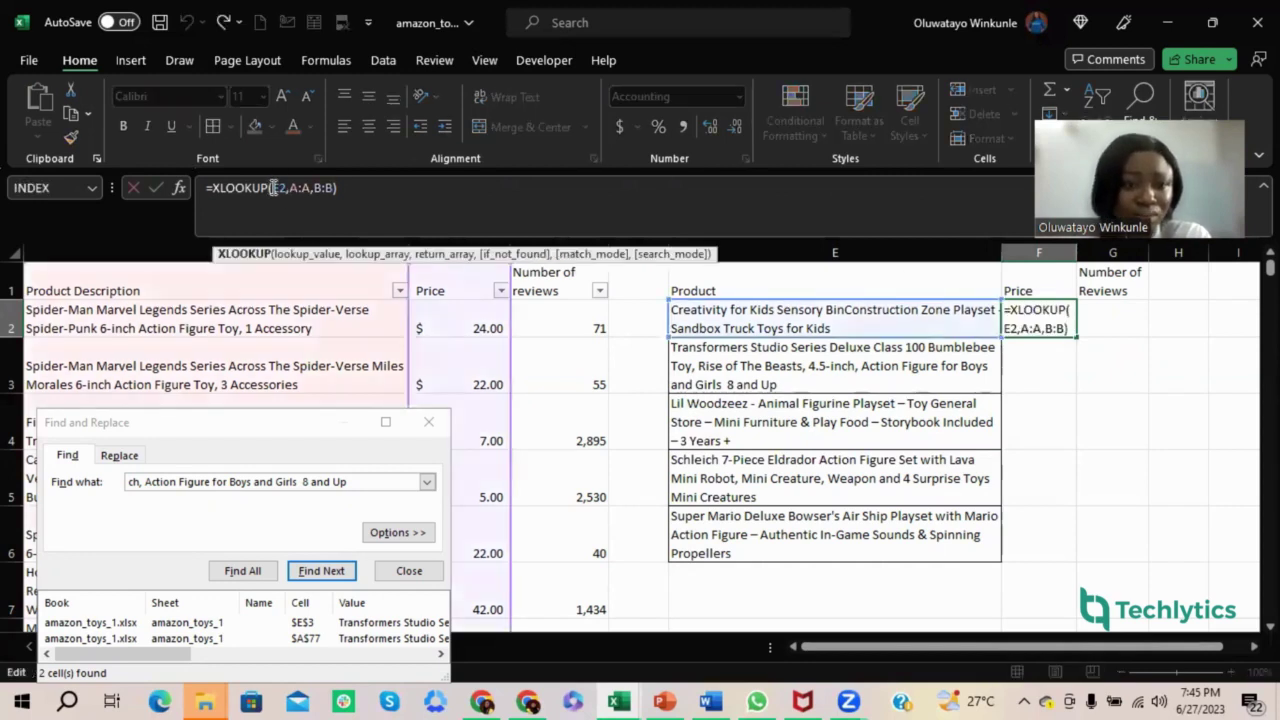
pyautogui.click(300, 198)
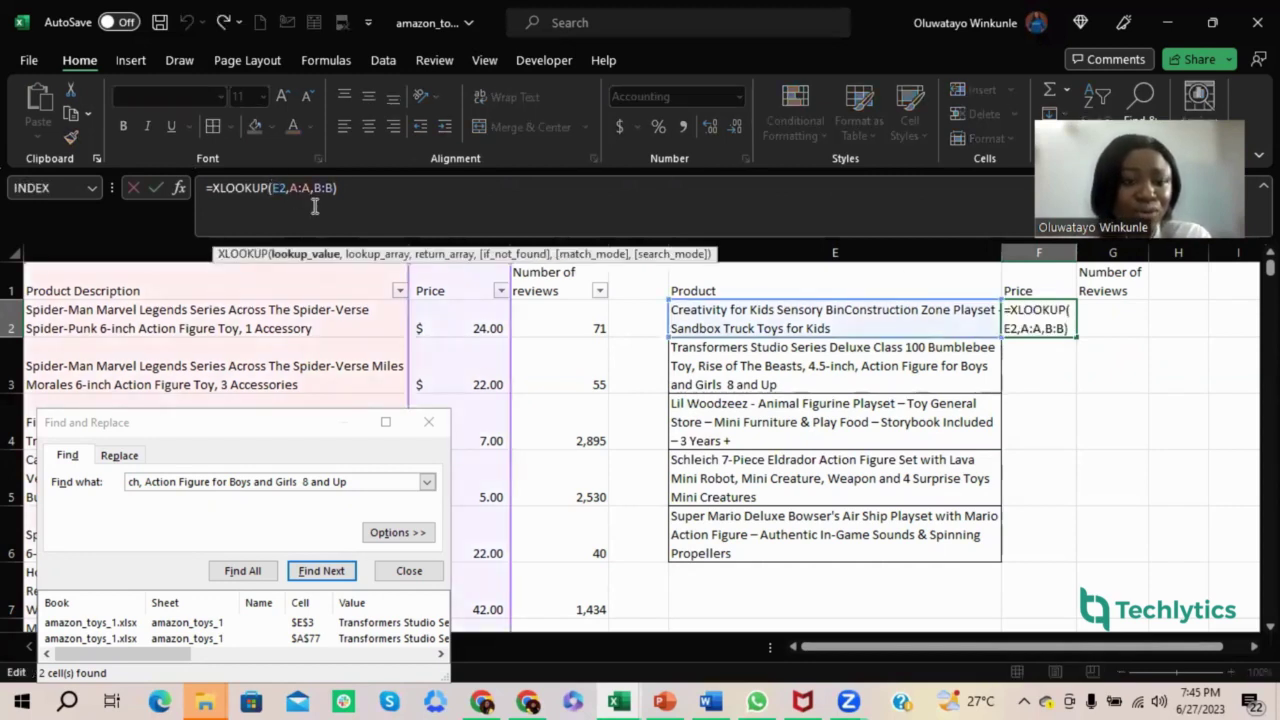
pyautogui.write('$')
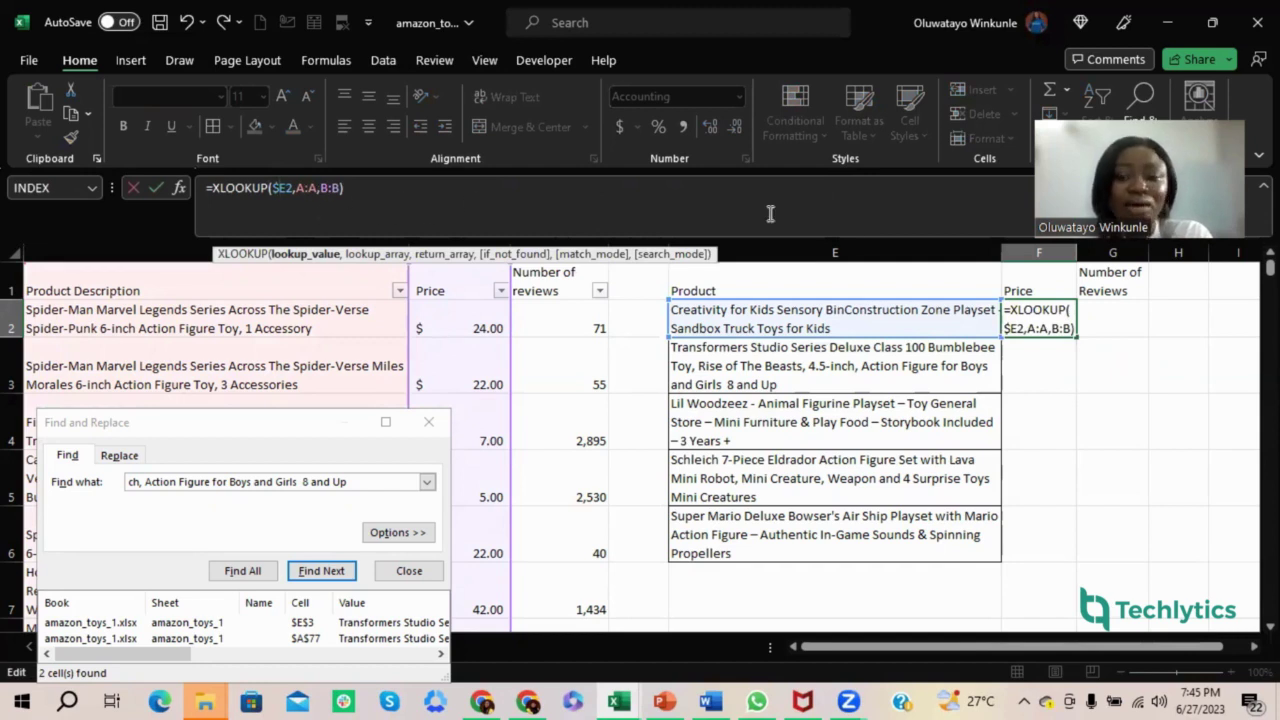
pyautogui.click(304, 187)
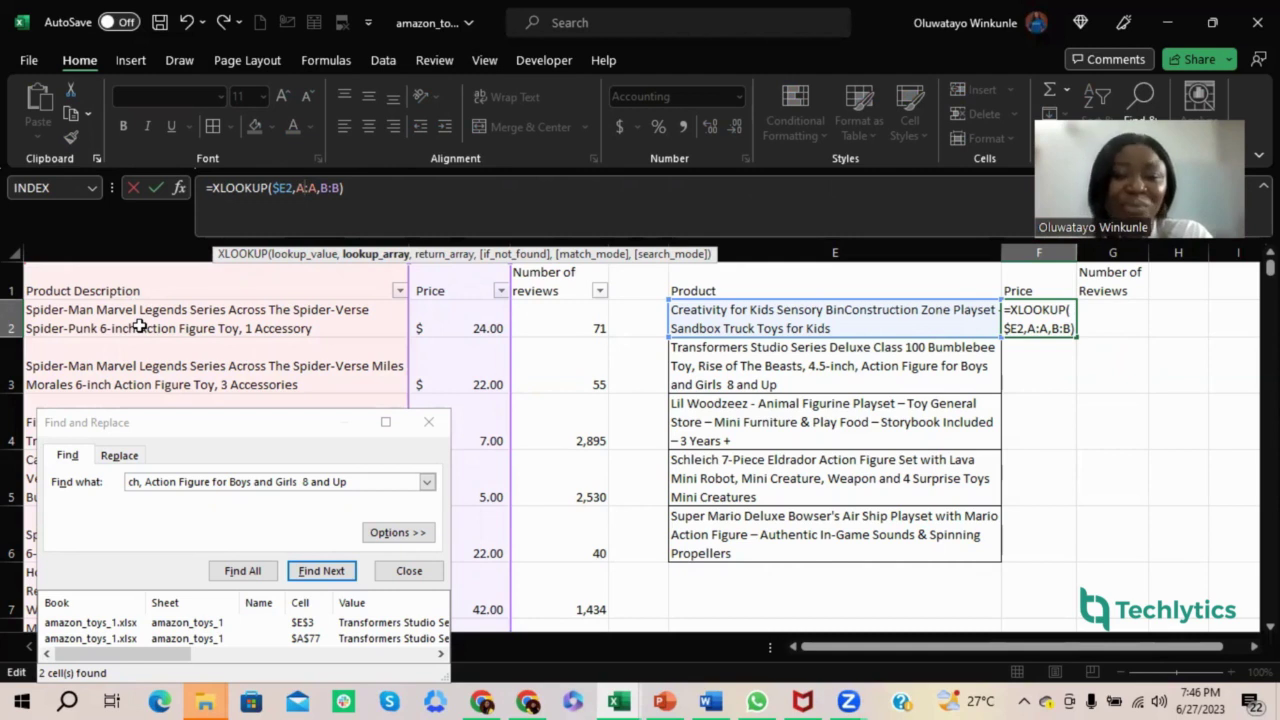
pyautogui.press('F4')
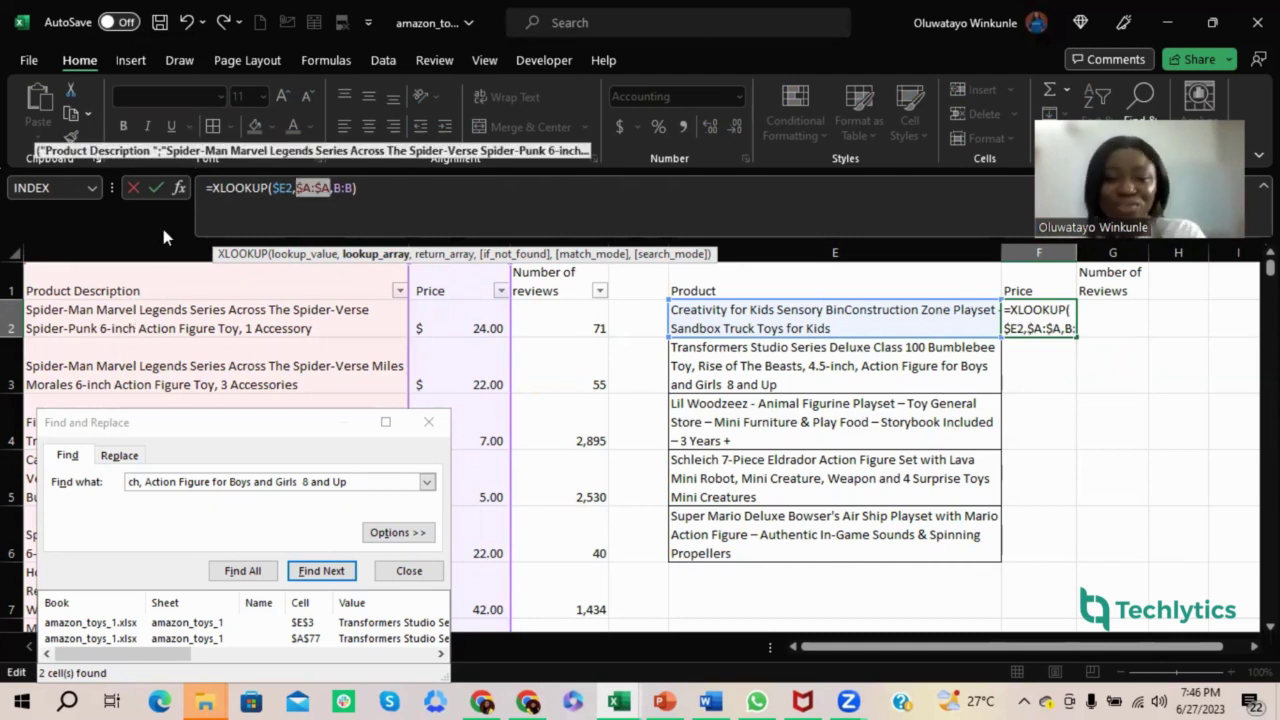
pyautogui.click(342, 188)
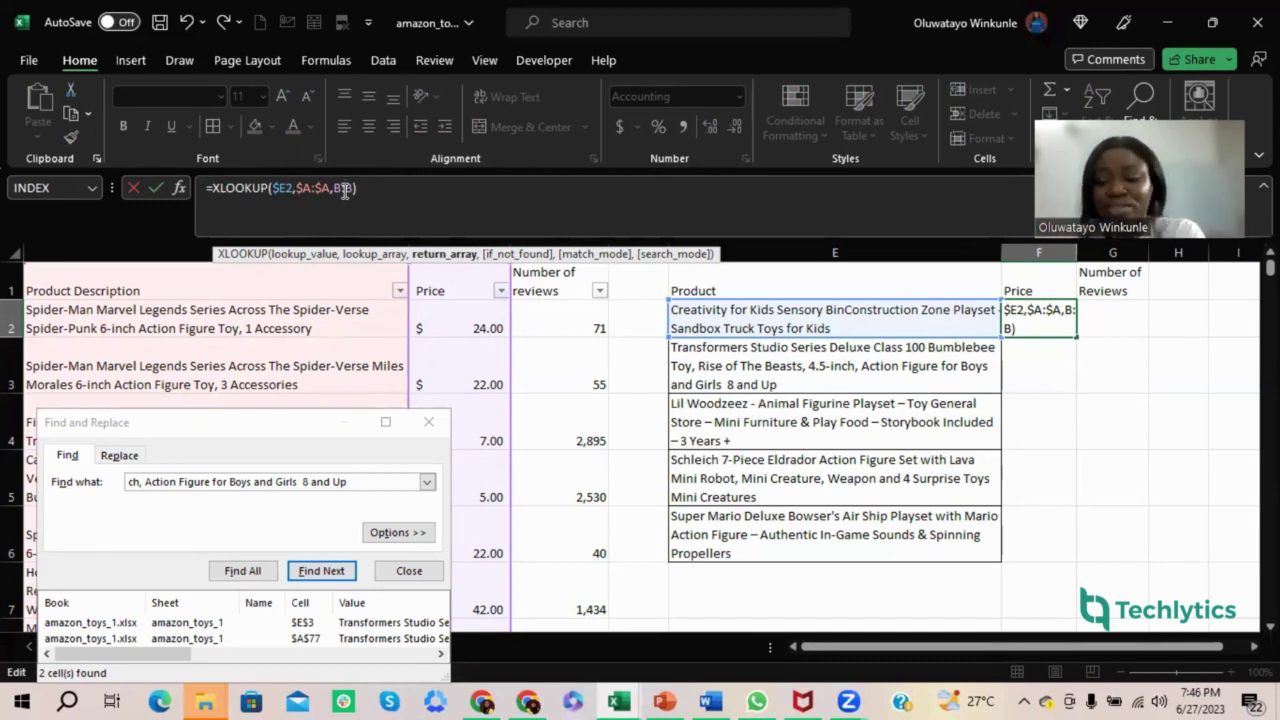
pyautogui.press('Return')
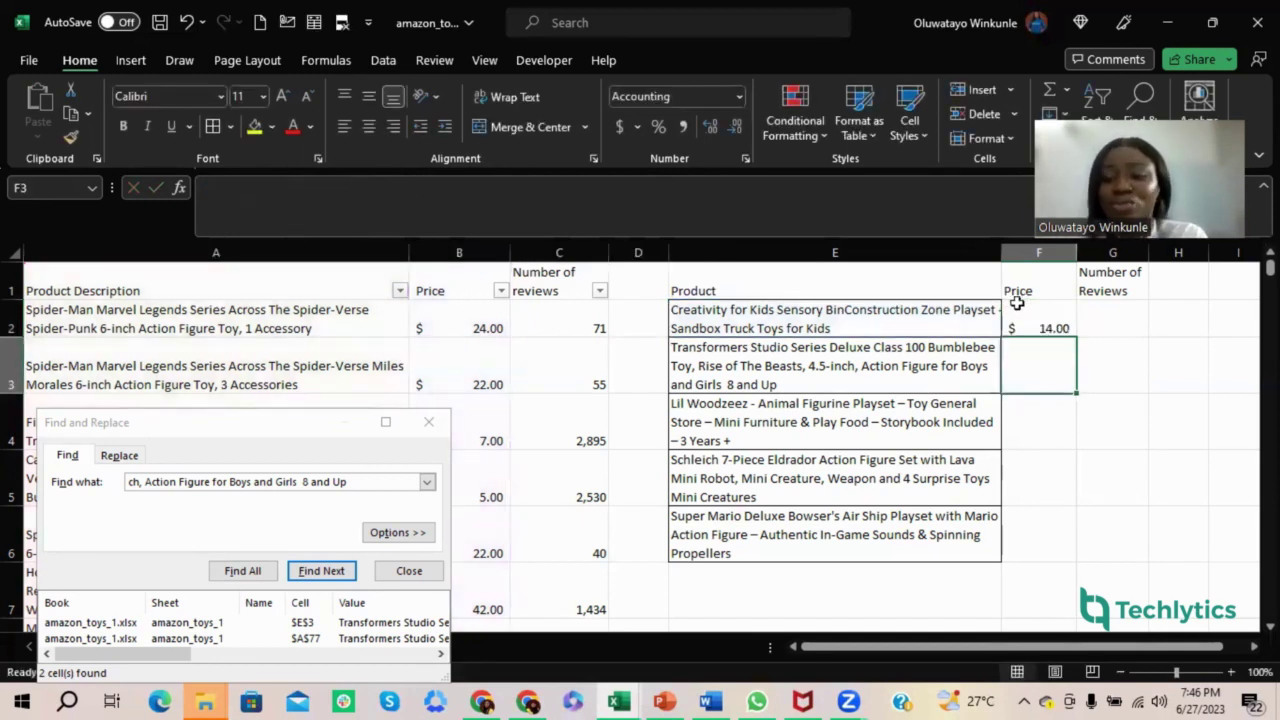
# - Fill the anchored lookup formula from F2 across to G2 under Number of Reviews
pyautogui.click(1043, 327)
pyautogui.moveTo(1076, 337); pyautogui.dragTo(1130, 328)
pyautogui.click(1130, 328)
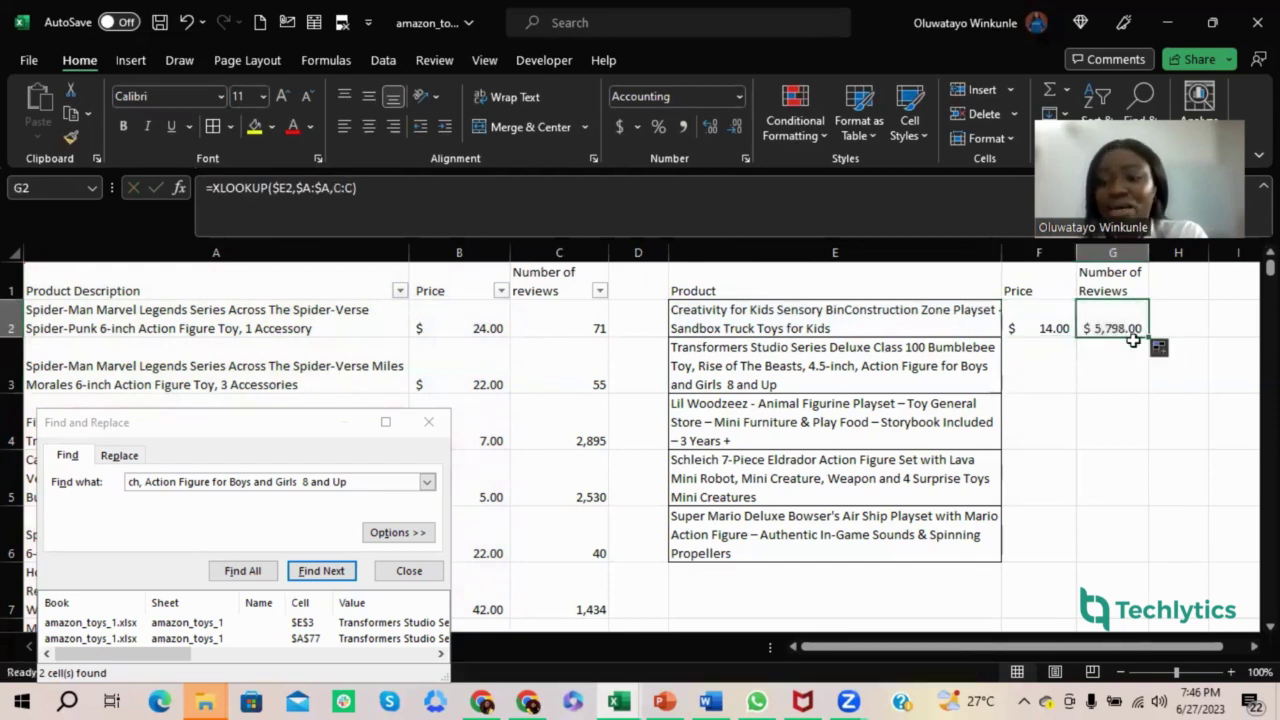
# - Format the review count in G2 with the Number format and no decimal places
pyautogui.click(740, 98)
pyautogui.click(690, 188)
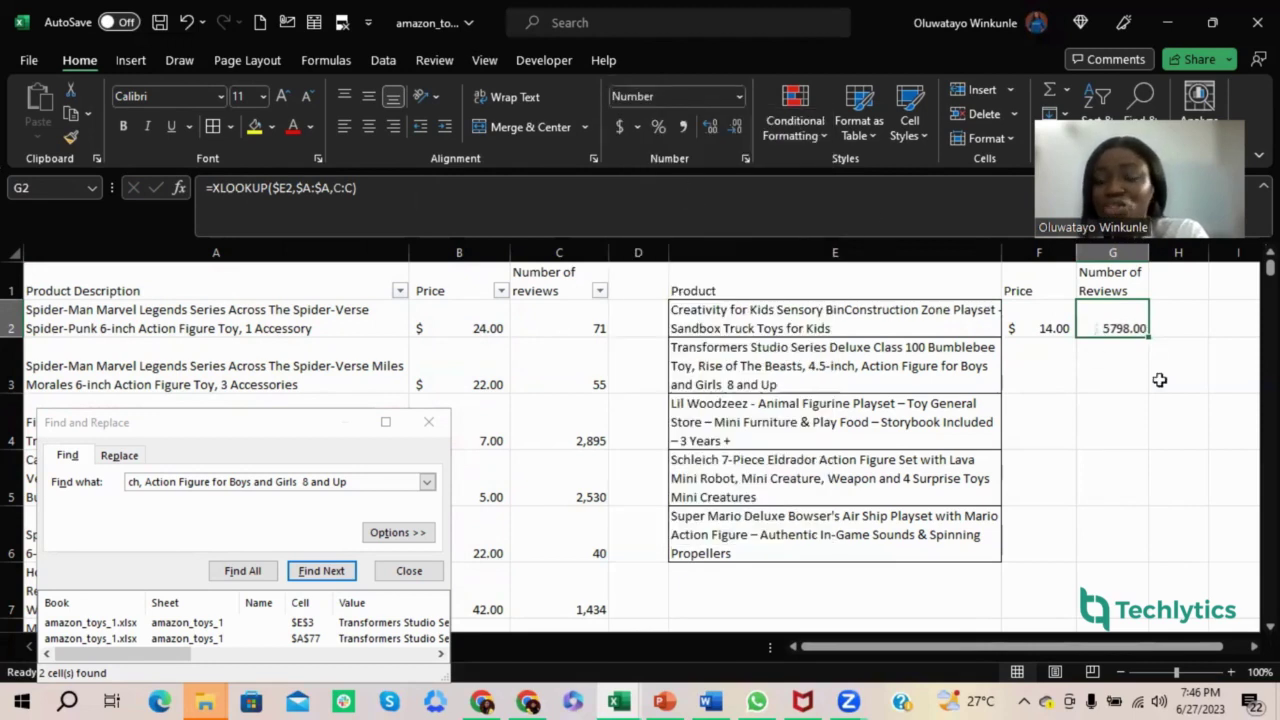
pyautogui.click(735, 126)
pyautogui.click(735, 126)
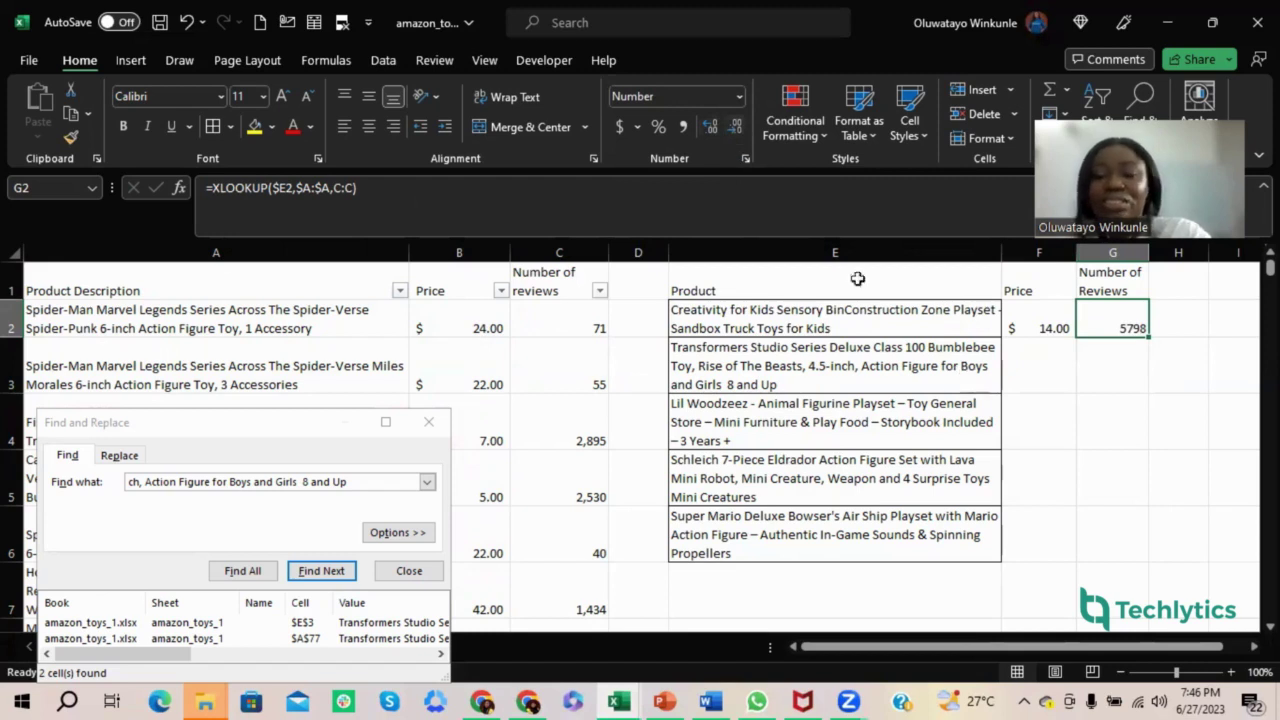
# - Apply the comma style to the review count in G2 and reduce it to zero decimal places
pyautogui.click(677, 127)
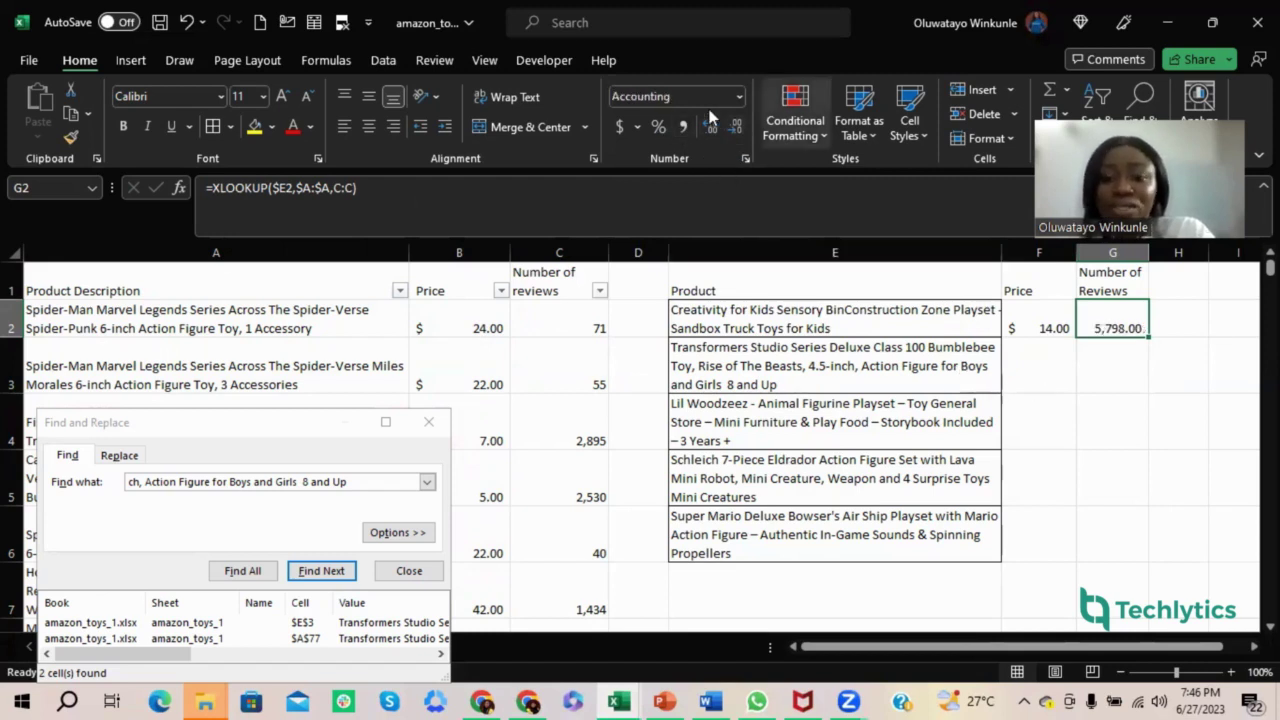
pyautogui.click(735, 126)
pyautogui.click(735, 126)
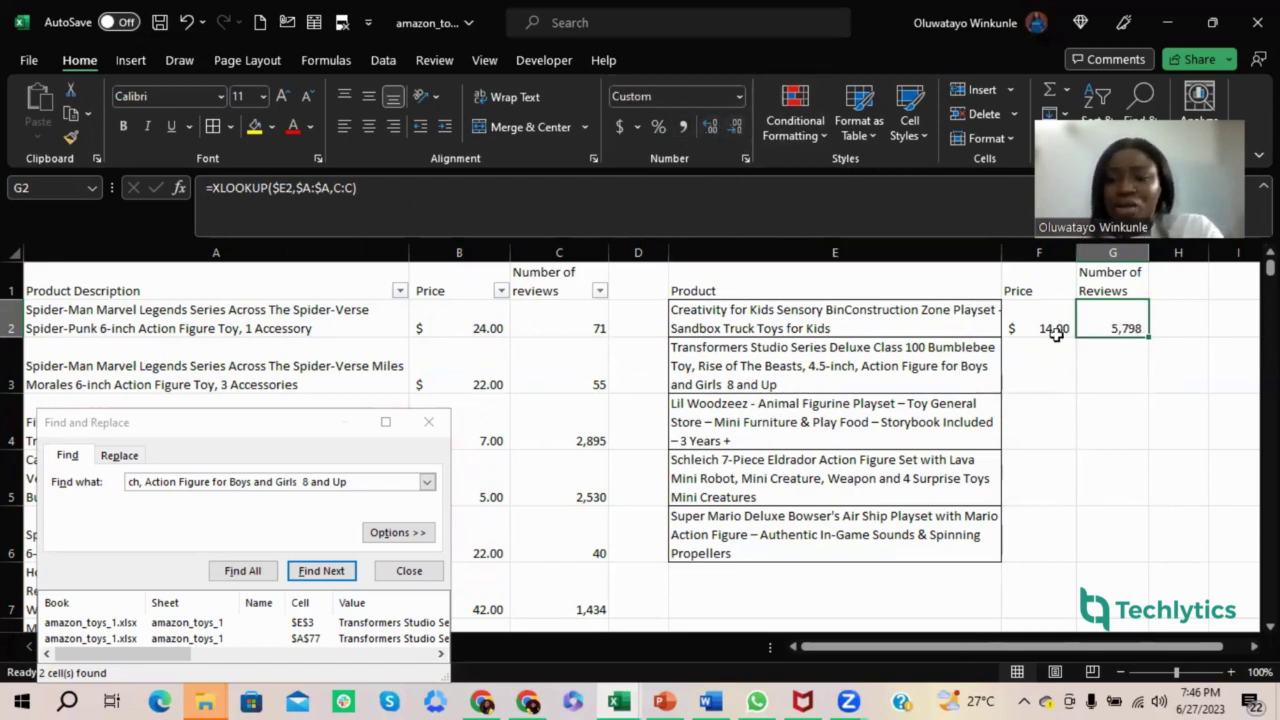
# - Fill the lookup formulas in F2:G2 down through row 6 and check the copied formula in G3
pyautogui.moveTo(1052, 329); pyautogui.dragTo(1097, 329)
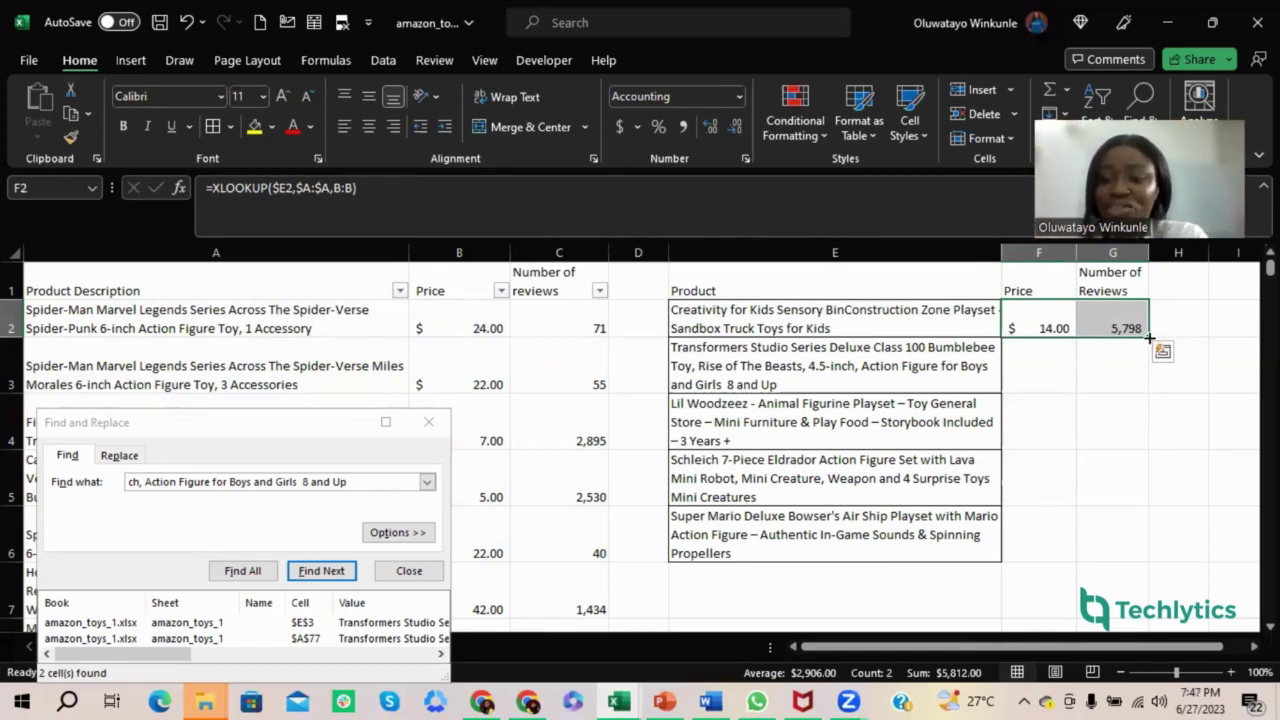
pyautogui.moveTo(1149, 337); pyautogui.dragTo(1149, 556)
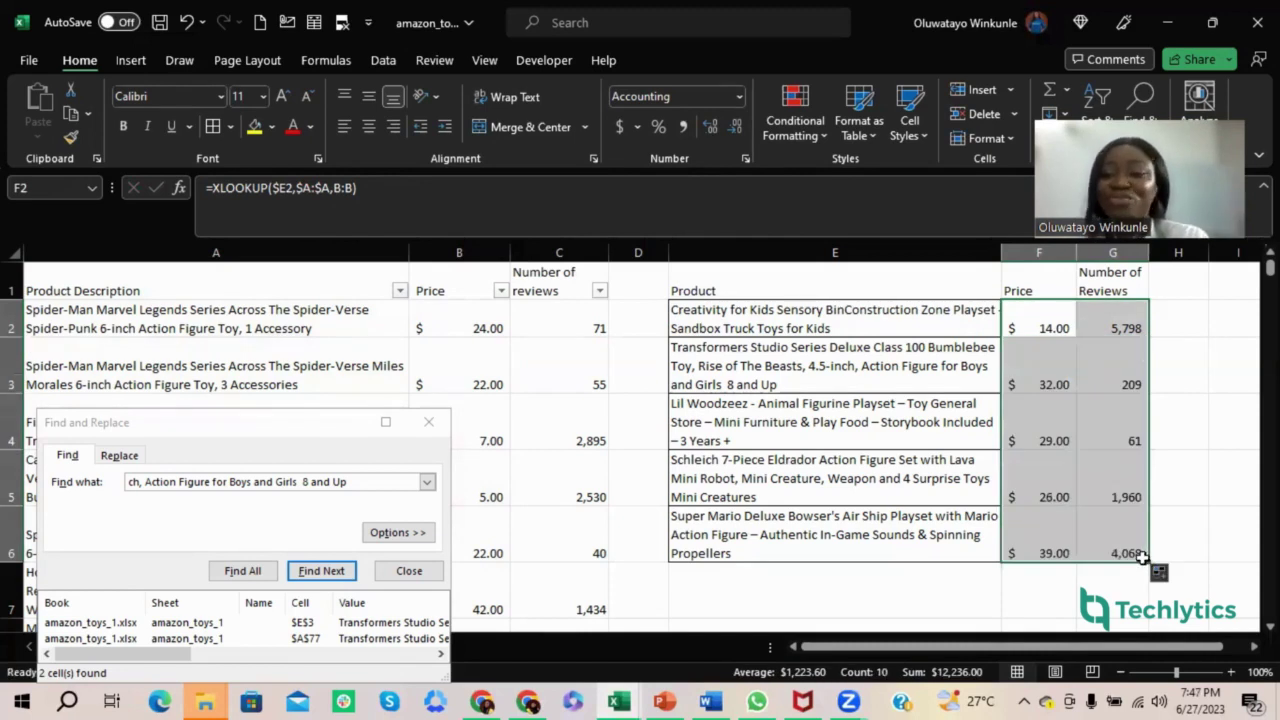
pyautogui.click(1128, 382)
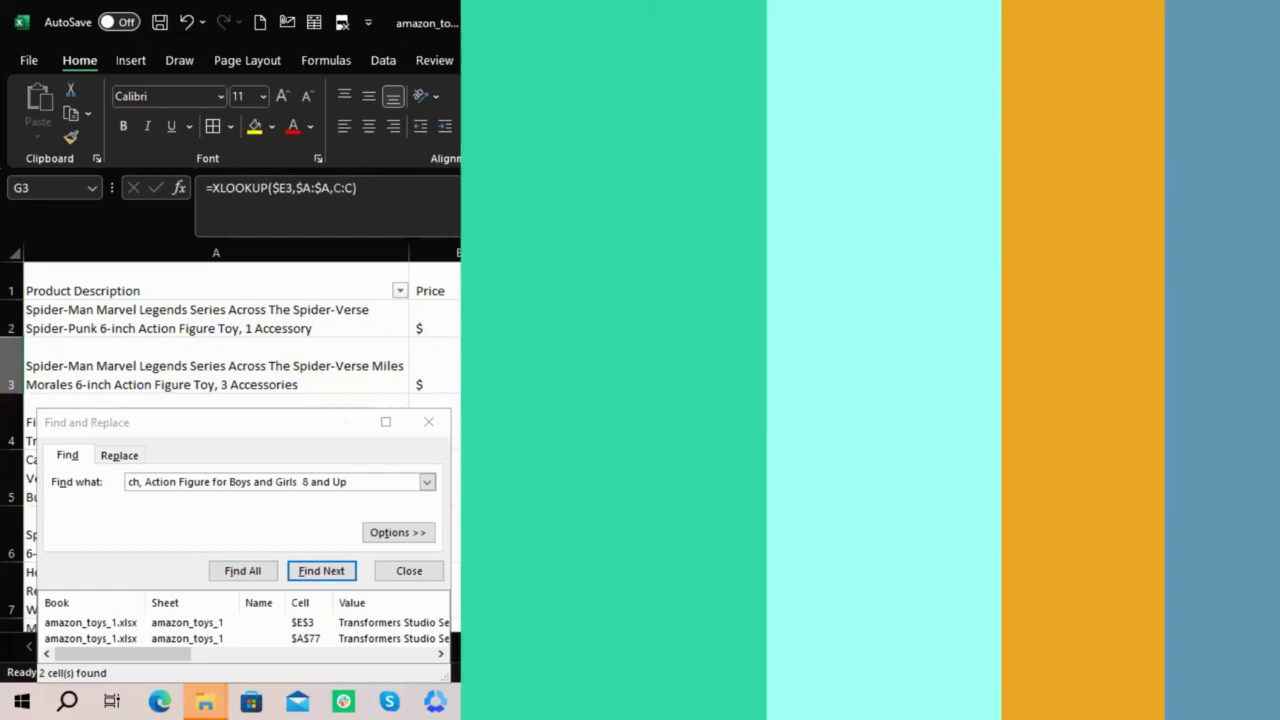